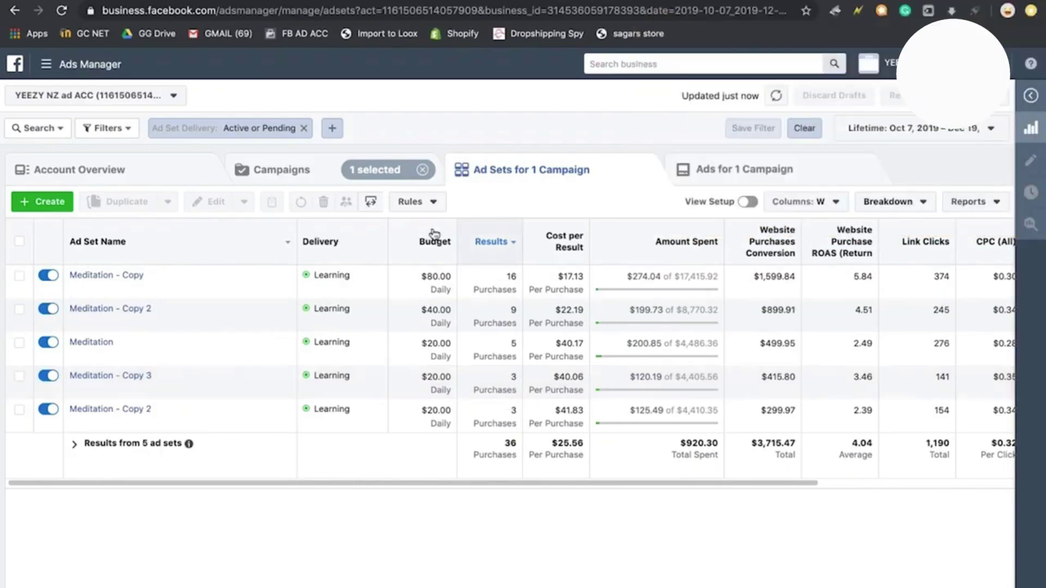
# Step: Review the active ad sets in the Detox Foot Spa Test campaign
pyautogui.click(312, 171)
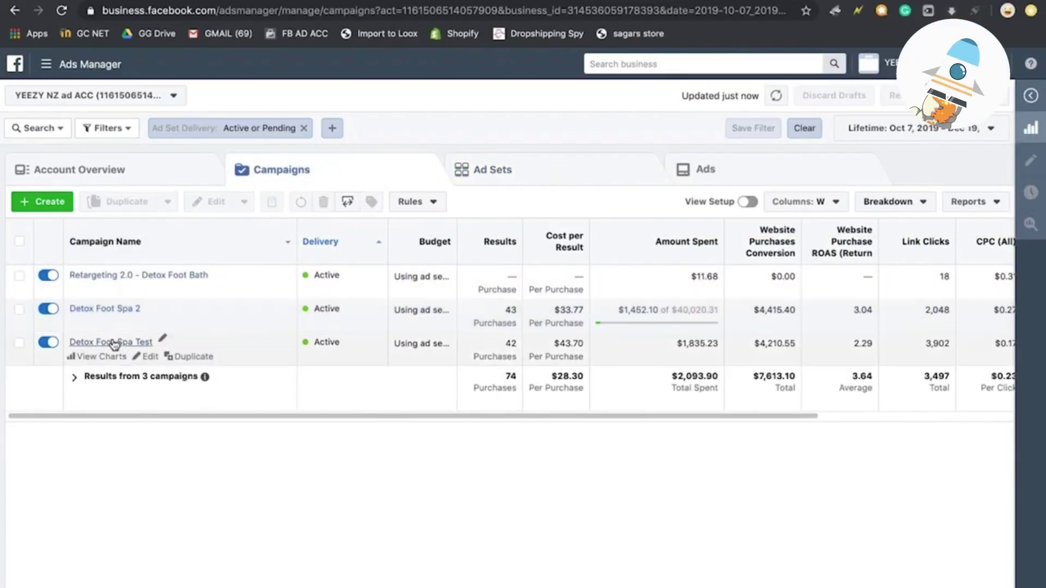
pyautogui.click(116, 342)
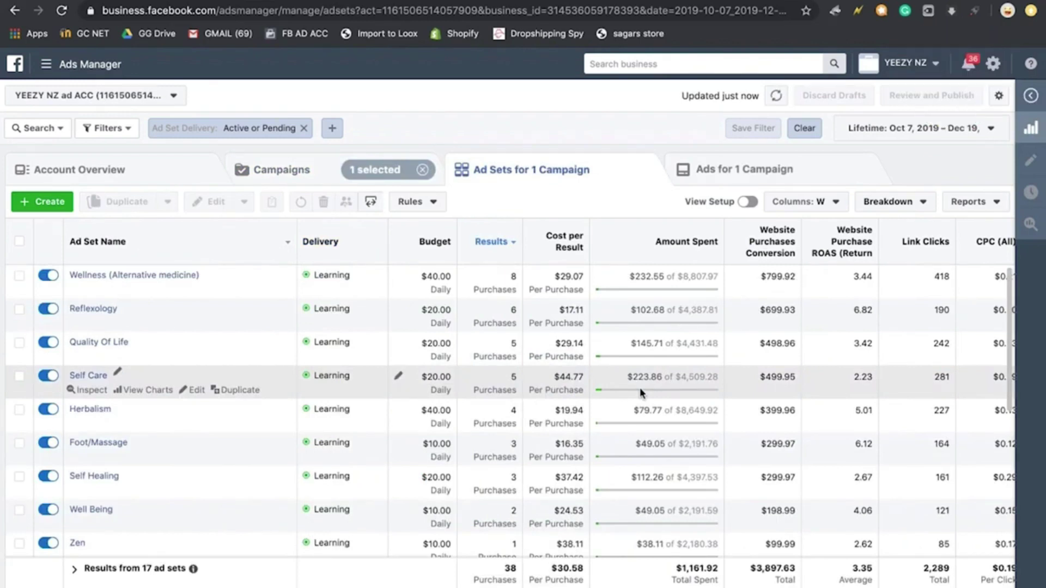
pyautogui.scroll(-5, 640, 390)
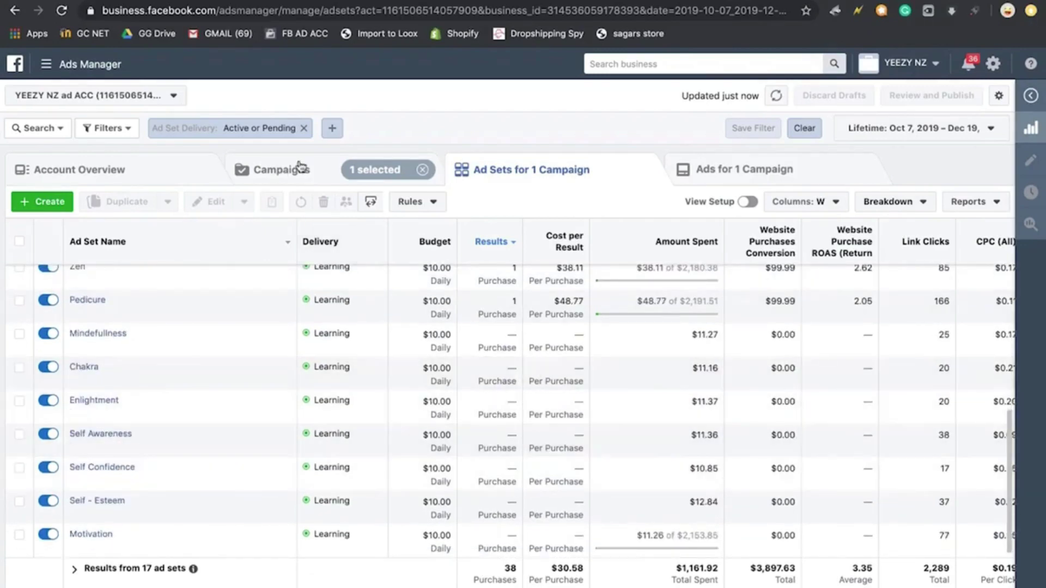
# Step: Remove the Ad Set Delivery filter and look through all of the campaign's ad sets, including those turned off
pyautogui.click(303, 127)
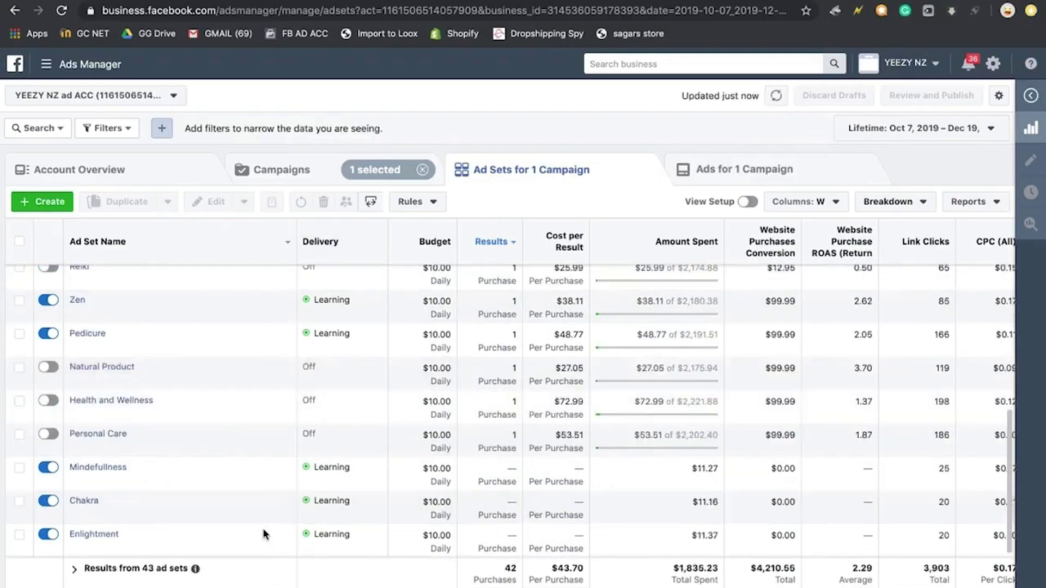
pyautogui.scroll(-10, 272, 432)
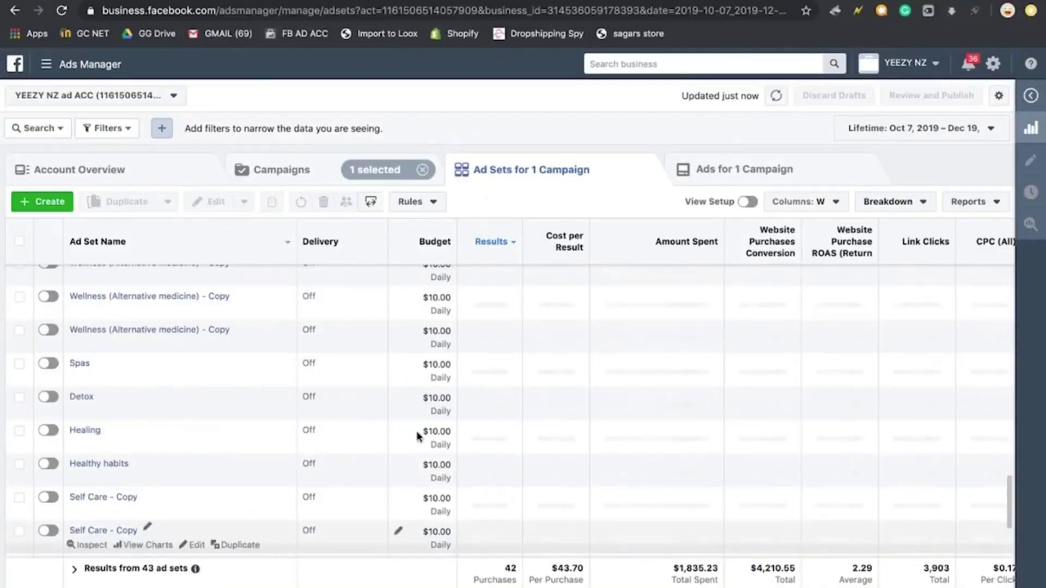
pyautogui.scroll(-3, 419, 436)
pyautogui.scroll(10, 419, 436)
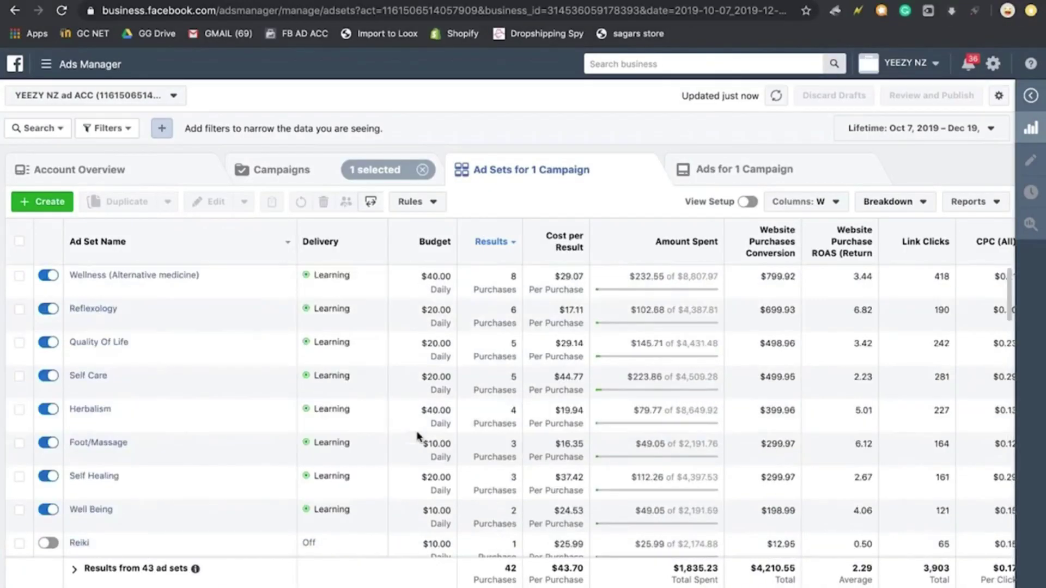
# Step: Return to the campaign list, deselect Detox Foot Spa Test and apply the saved Active - In Review filter
pyautogui.click(303, 180)
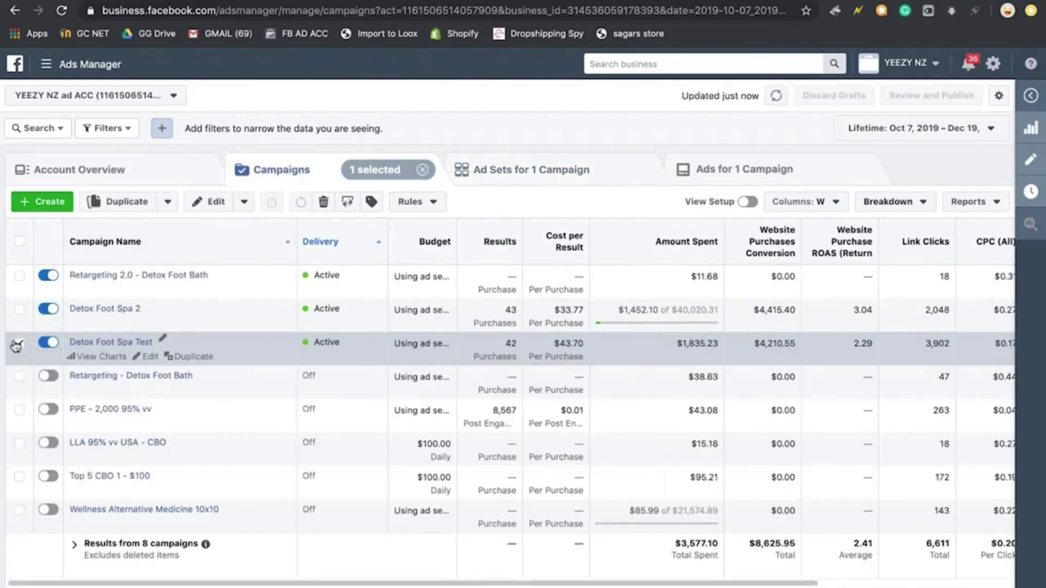
pyautogui.click(17, 345)
pyautogui.click(125, 133)
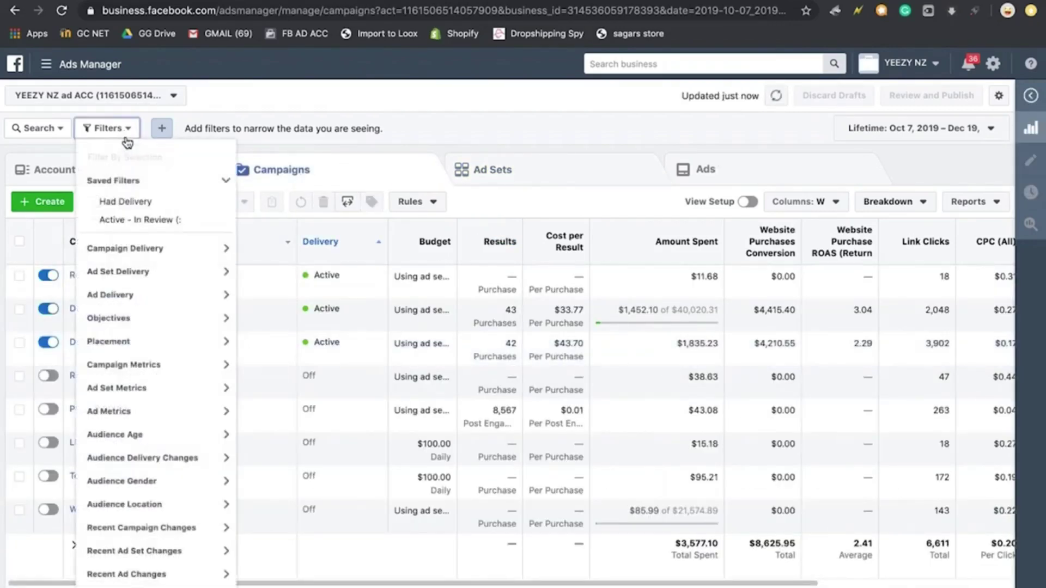
pyautogui.click(143, 220)
pyautogui.click(412, 131)
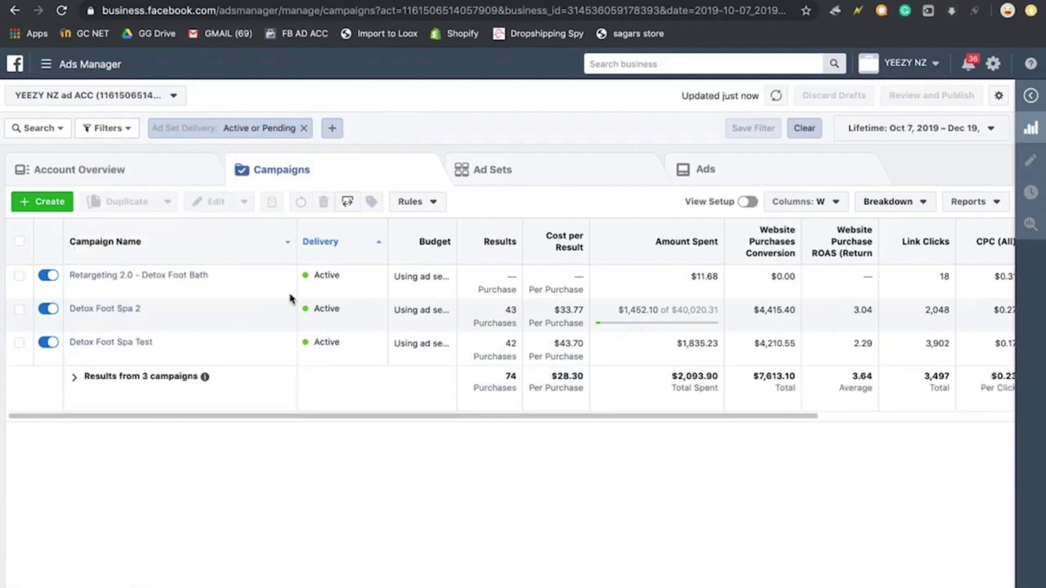
pyautogui.click(267, 257)
pyautogui.click(229, 241)
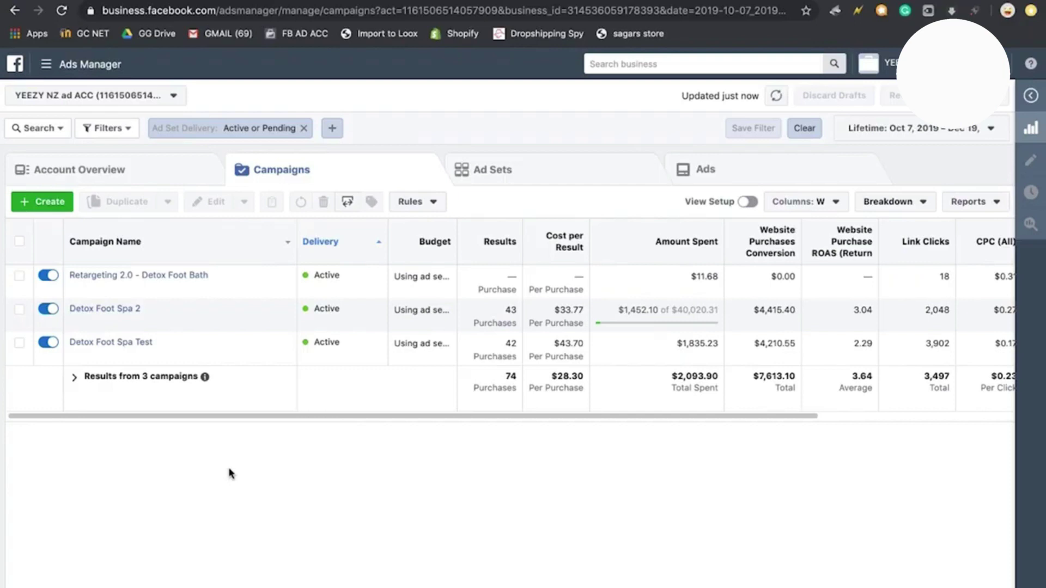
# Step: Look over the Detox Foot Spa Test ad sets again, return to the campaign list and deselect the campaign
pyautogui.click(135, 345)
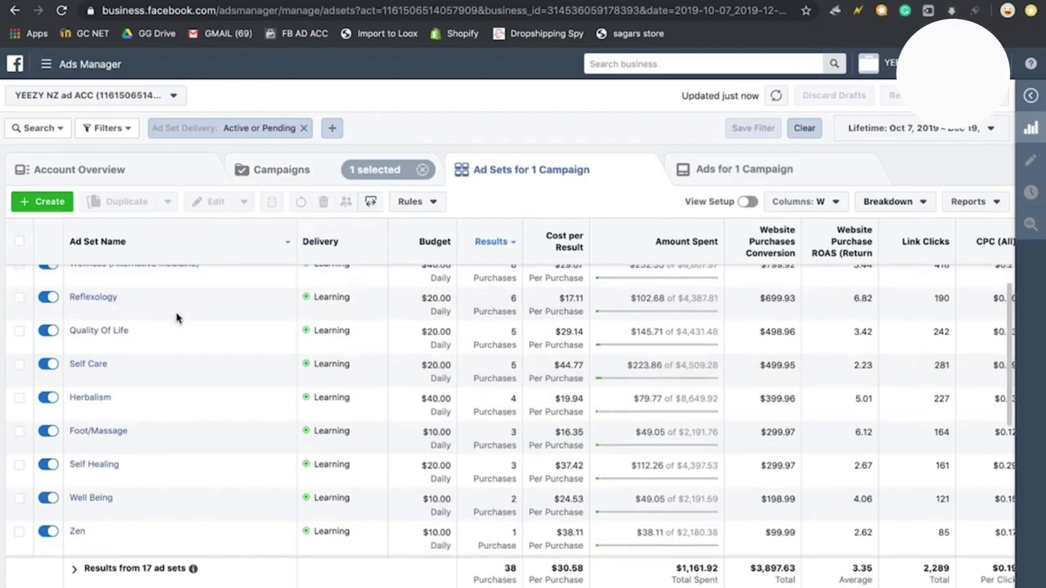
pyautogui.click(270, 184)
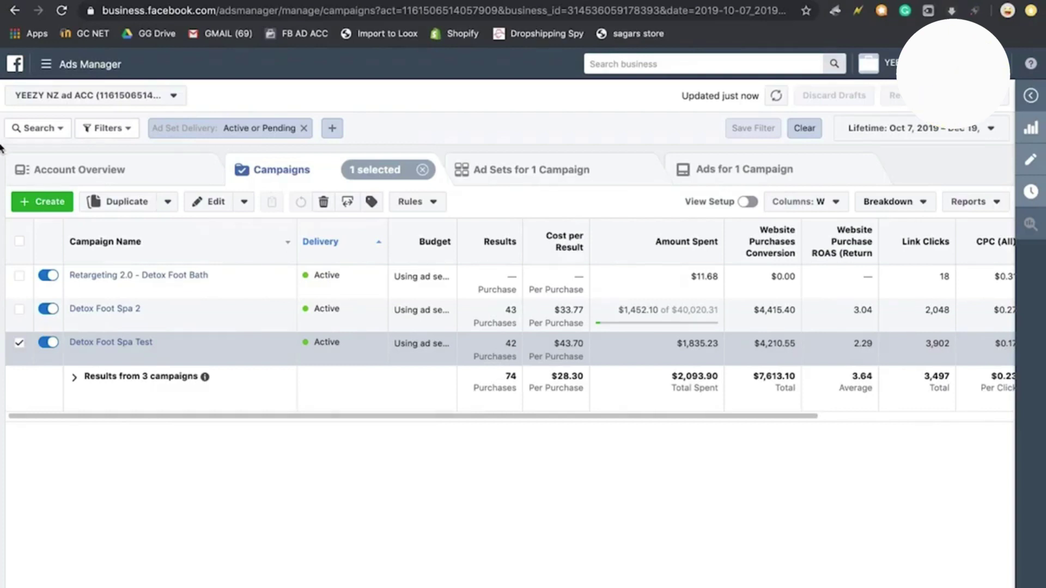
pyautogui.click(19, 343)
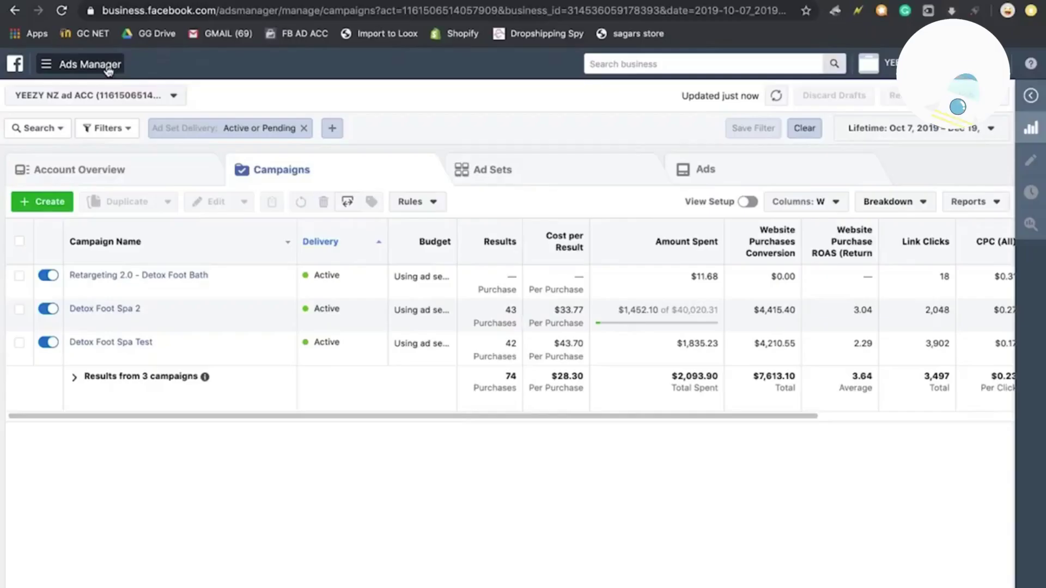
# Step: Go to Audiences and start a new Custom Audience with Video as its source
pyautogui.click(98, 65)
pyautogui.click(624, 145)
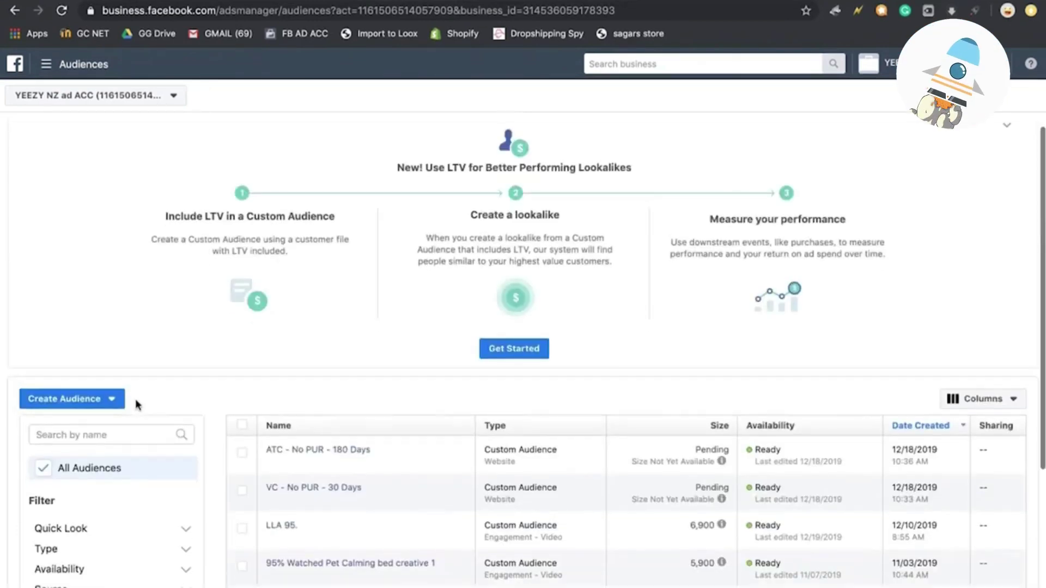
pyautogui.click(83, 409)
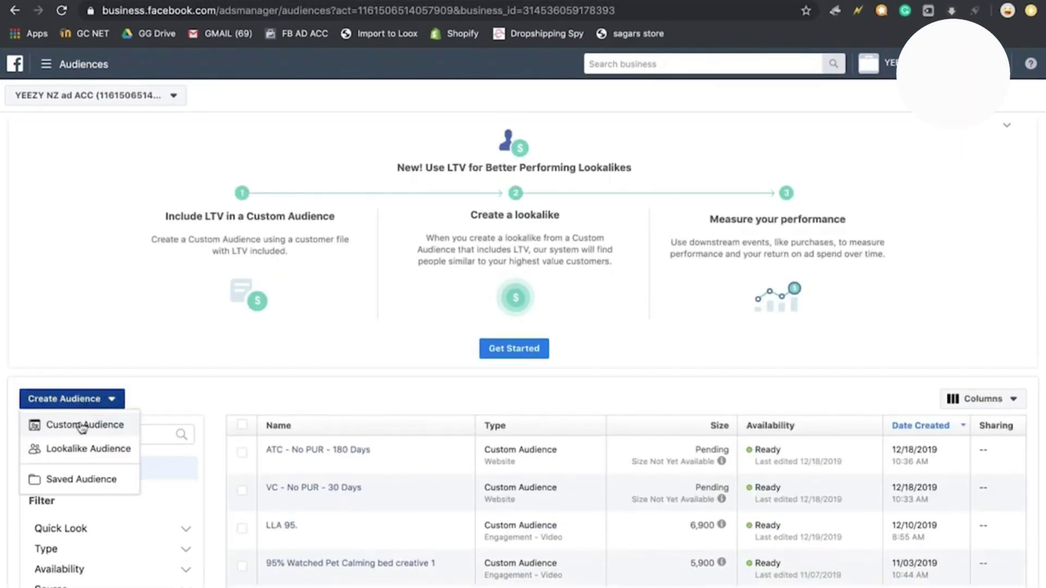
pyautogui.click(81, 427)
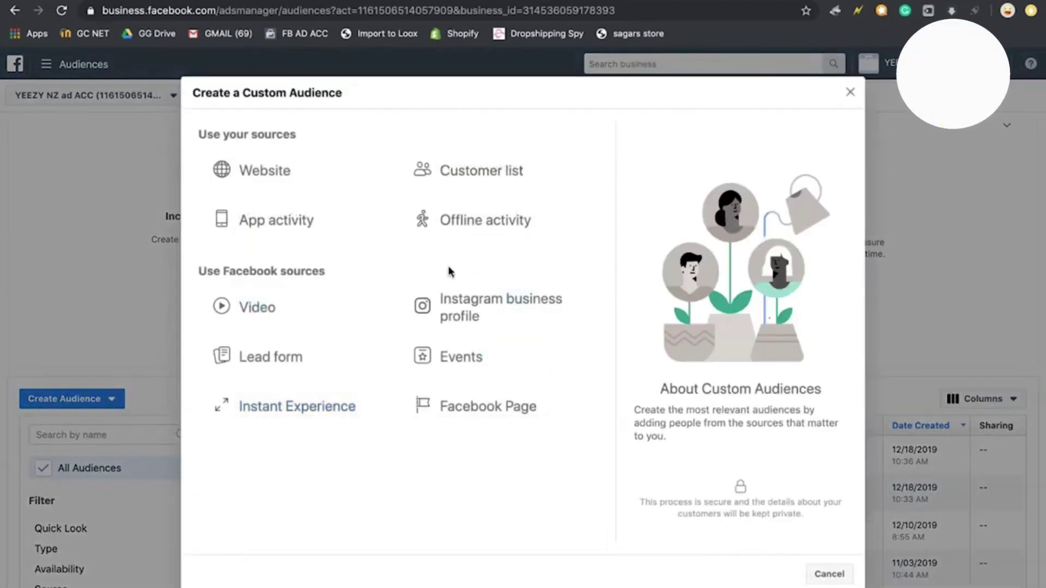
pyautogui.click(303, 311)
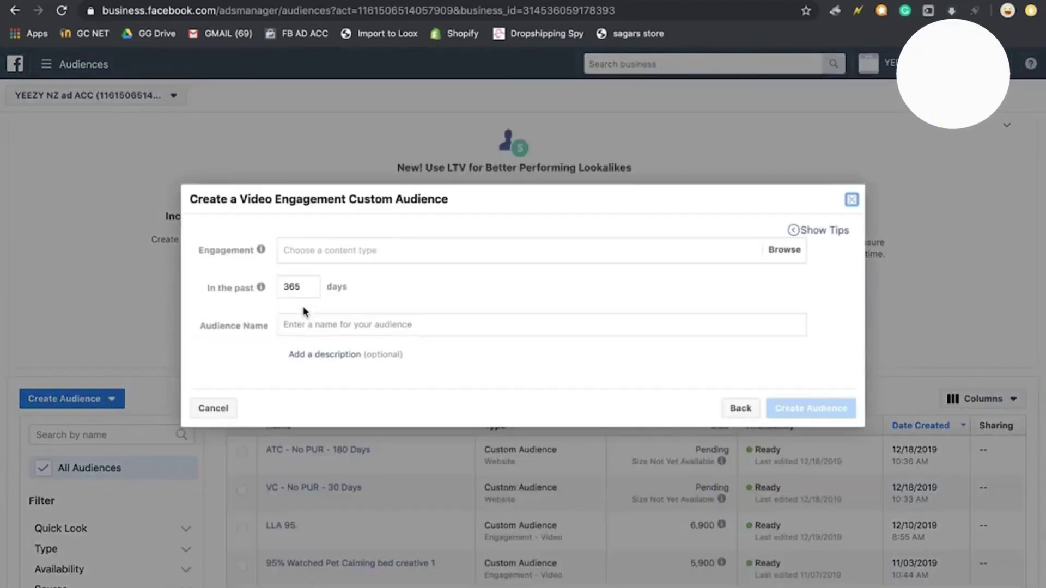
# Step: Set the engagement to people who watched 95% of the UPGO Shop page's video "Video (2) copy.mov"
pyautogui.click(361, 246)
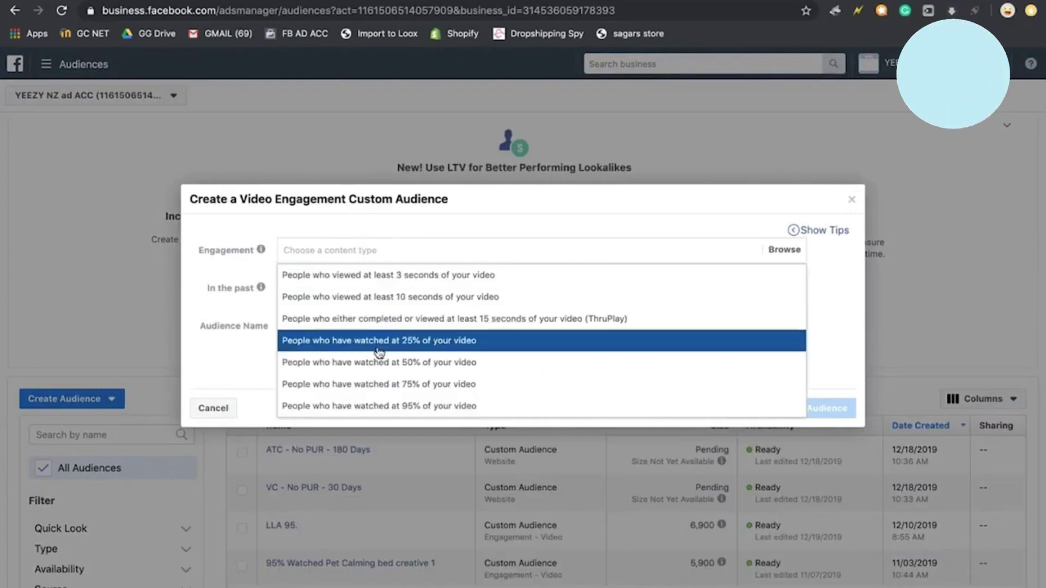
pyautogui.click(375, 408)
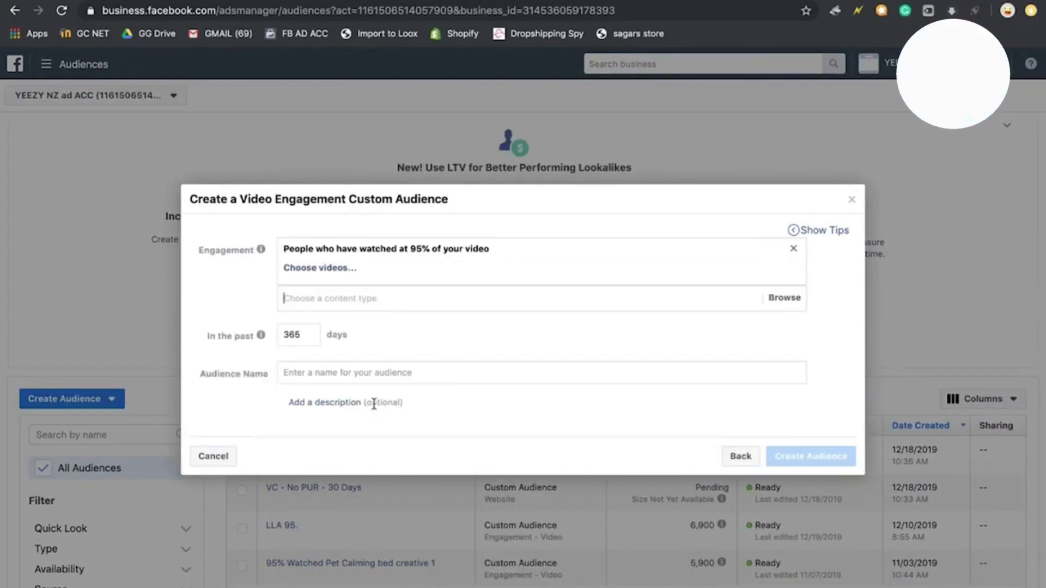
pyautogui.click(328, 269)
pyautogui.click(321, 166)
pyautogui.click(266, 404)
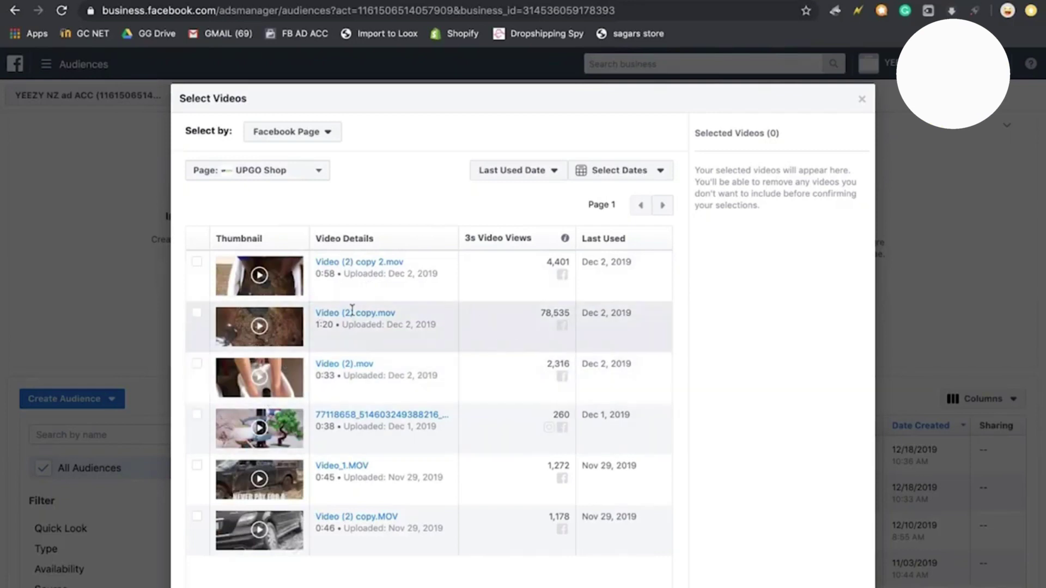
pyautogui.click(197, 312)
pyautogui.scroll(-2, 679, 477)
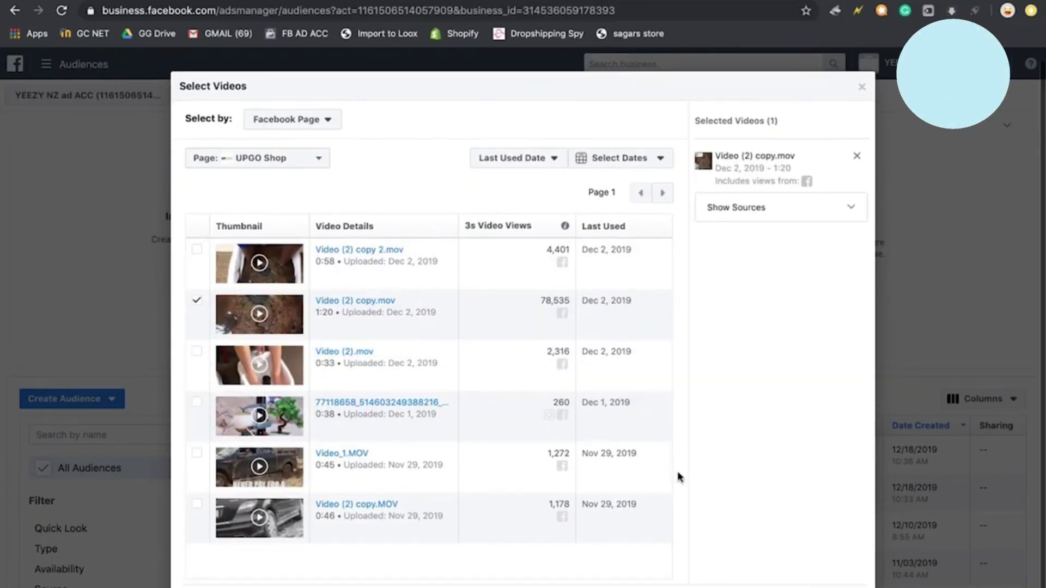
pyautogui.click(839, 585)
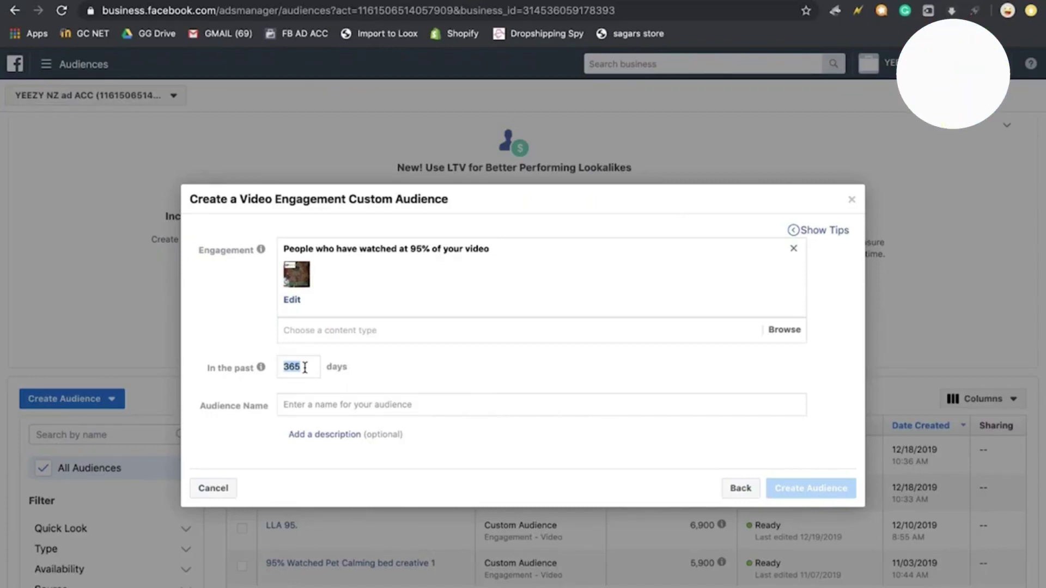
# Step: Read the explanation of the audience's "In the past" retention period
pyautogui.click(400, 369)
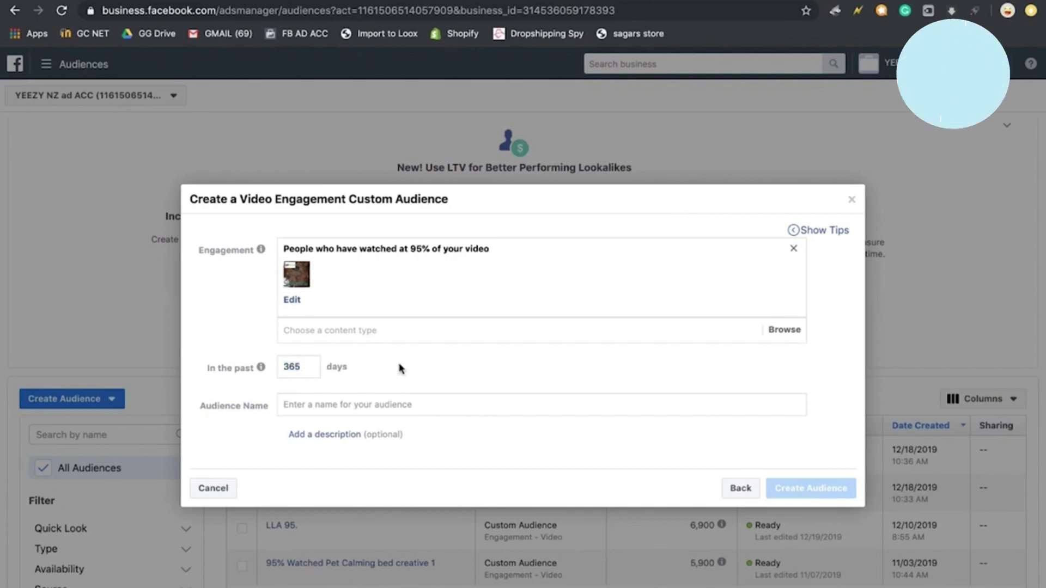
pyautogui.click(390, 331)
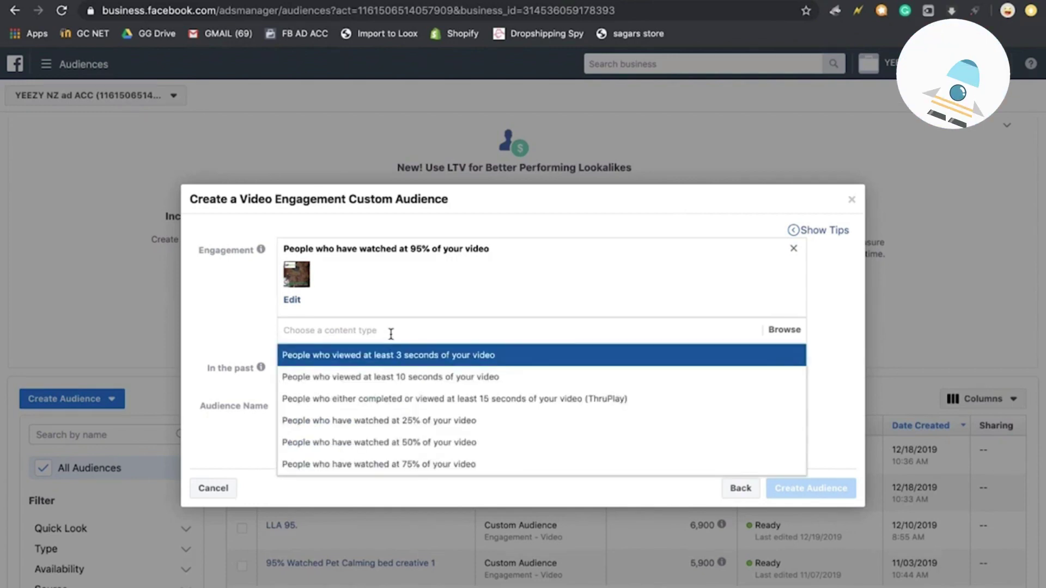
pyautogui.click(241, 358)
pyautogui.moveTo(261, 367)
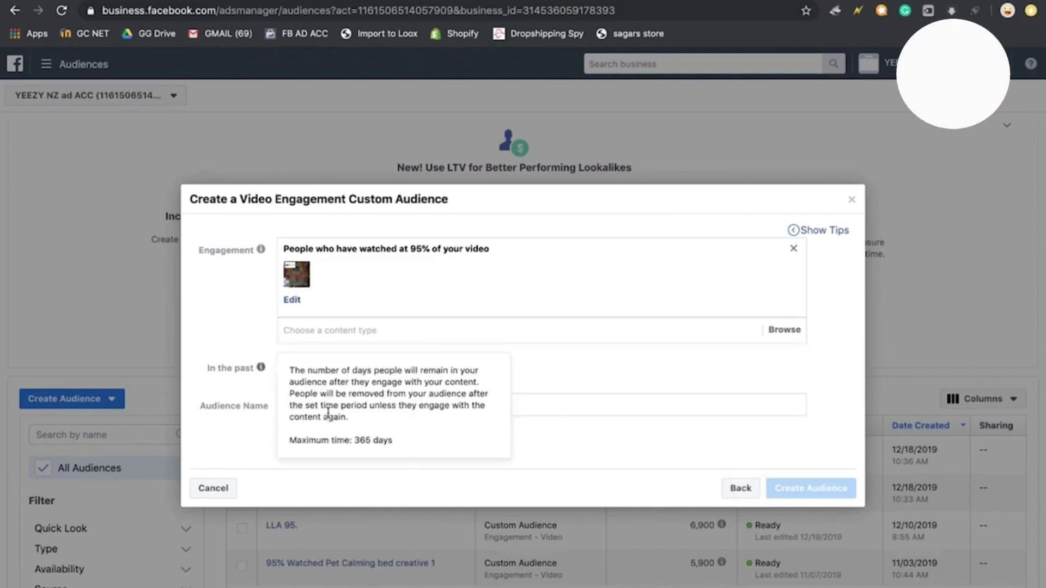
# Step: Name the audience "Detox Food Bath - 95%VV - 365 Days"
pyautogui.click(540, 403)
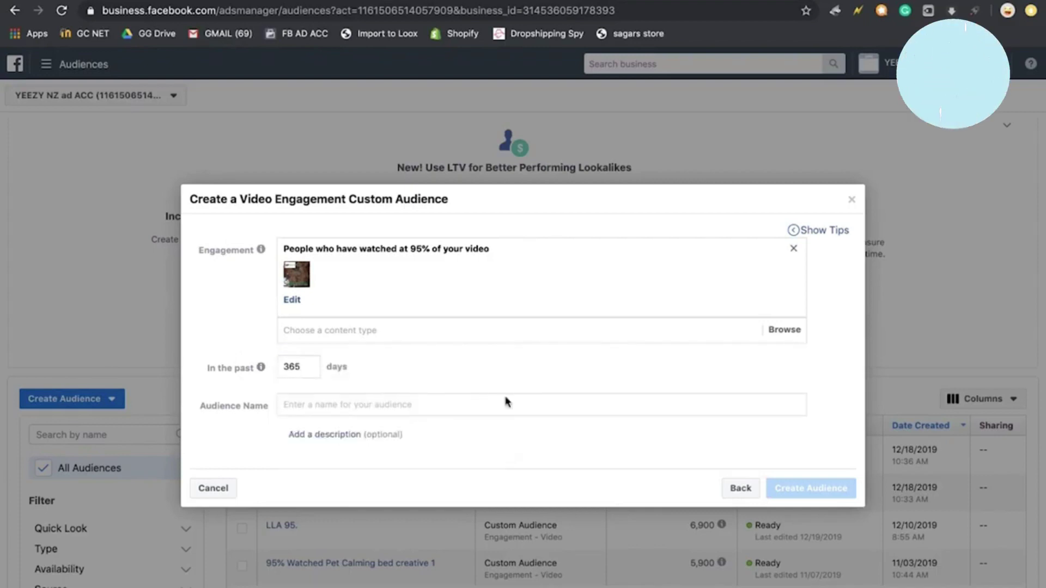
pyautogui.write('Detox ')
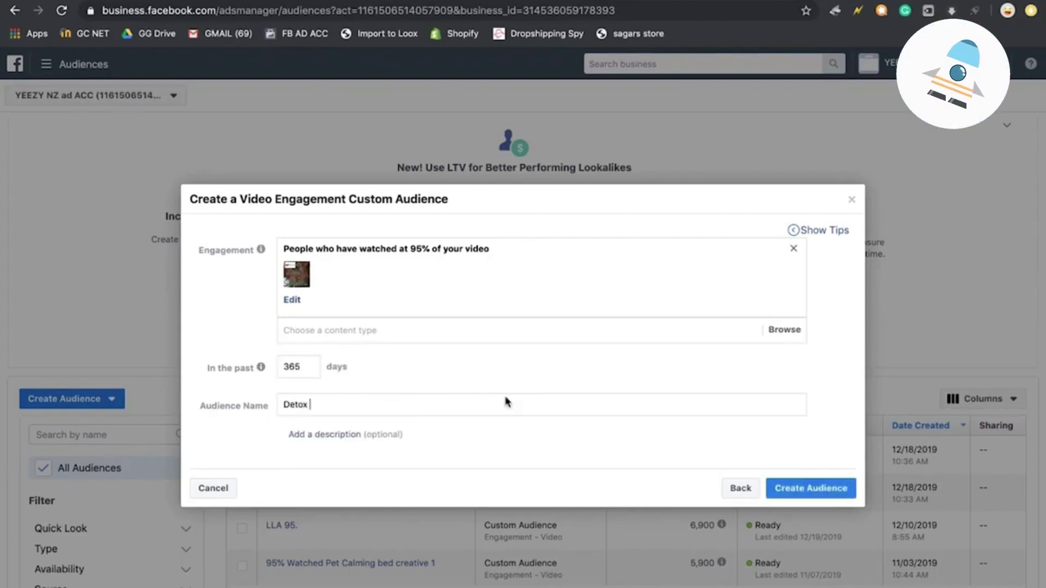
pyautogui.write('Food Bath')
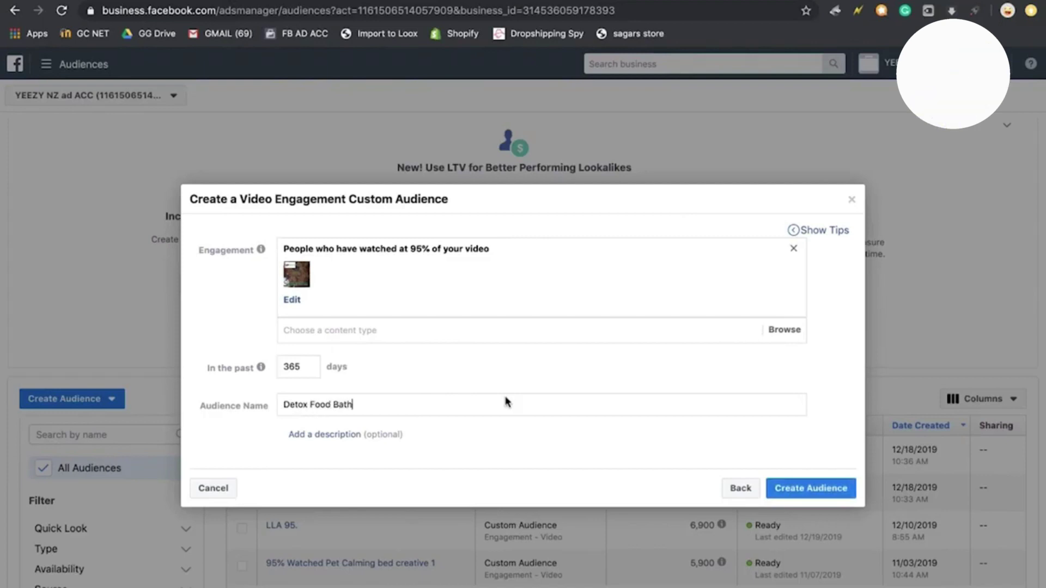
pyautogui.write(' - 95%VV ')
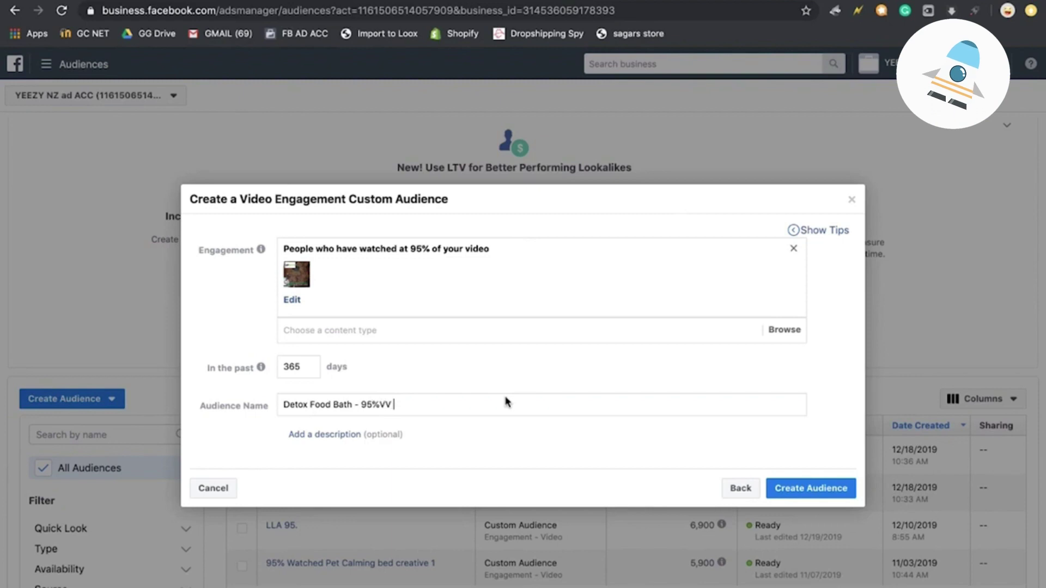
pyautogui.write('- 365')
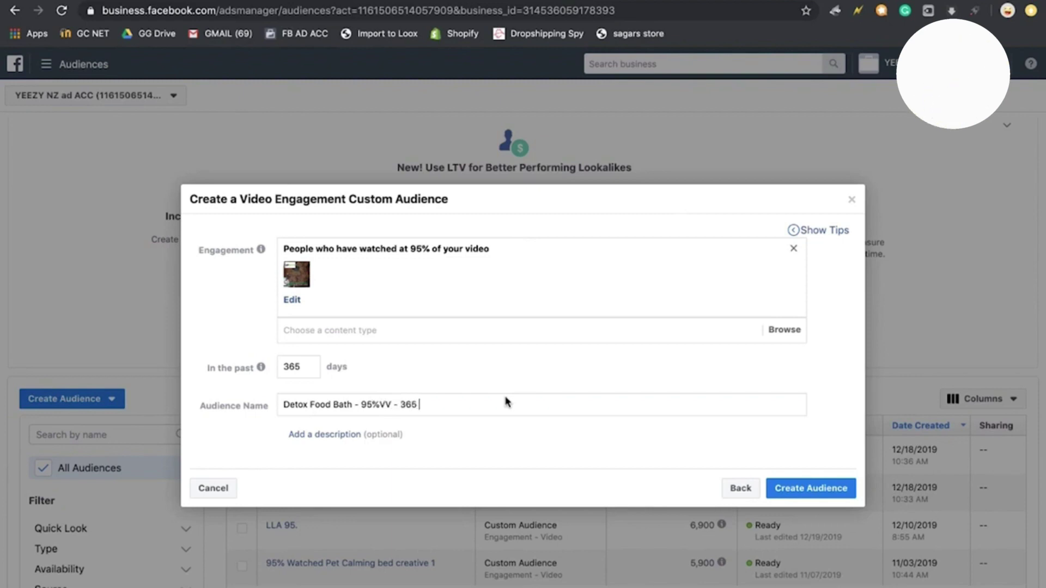
pyautogui.write(' Days')
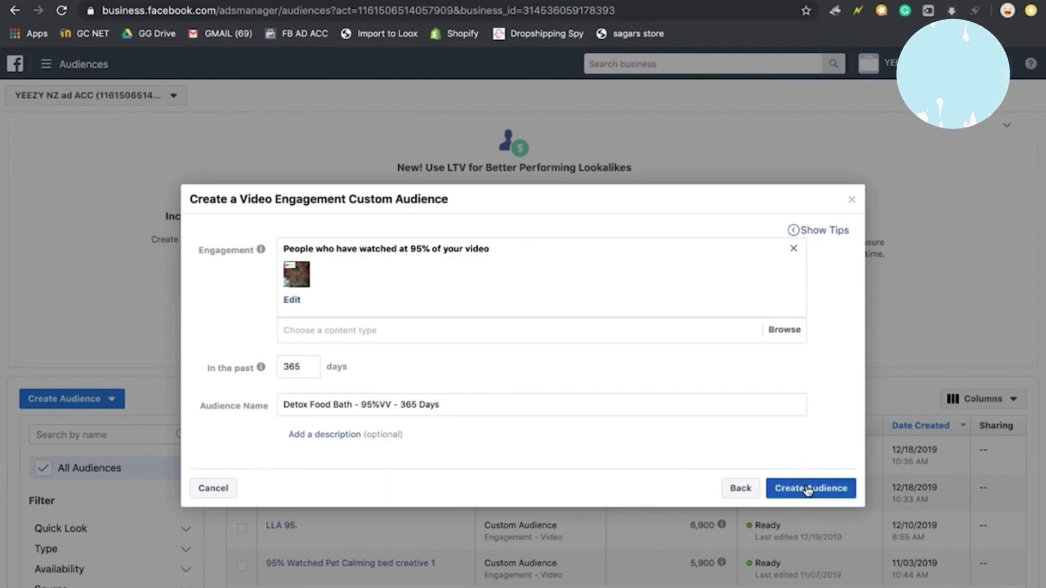
# Step: Create the video engagement audience and dismiss the suggested next steps
pyautogui.click(810, 488)
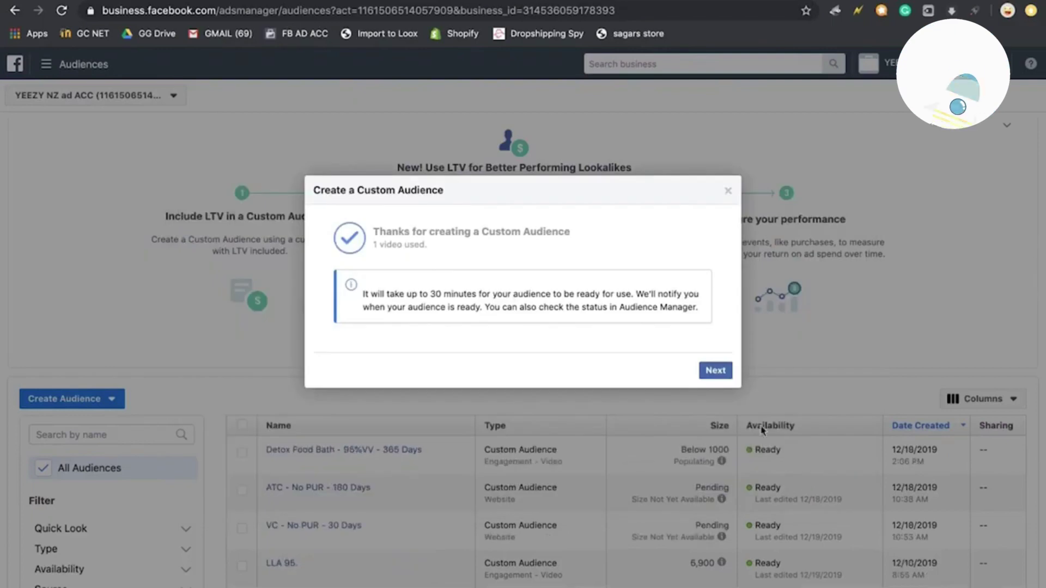
pyautogui.click(717, 371)
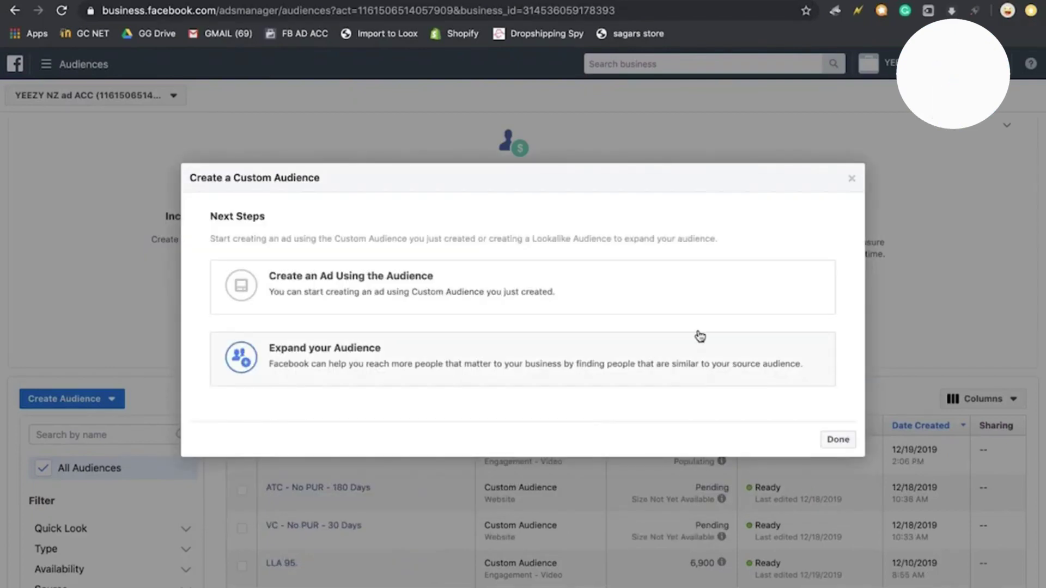
pyautogui.click(533, 295)
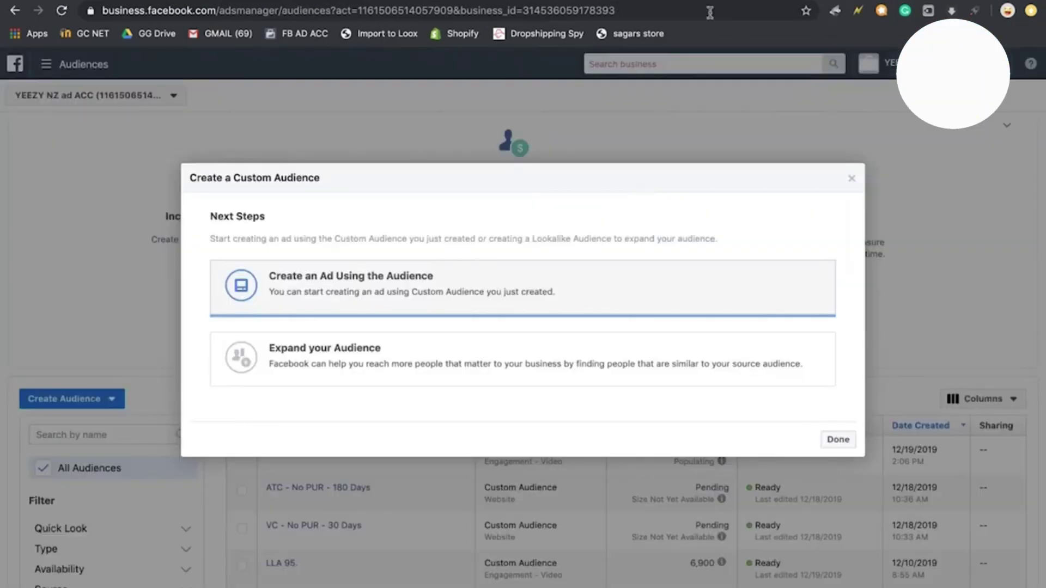
pyautogui.click(852, 180)
# Step: Start a lookalike audience using "Detox Food Bath - 95%VV - 365 Days" as the source
pyautogui.click(100, 406)
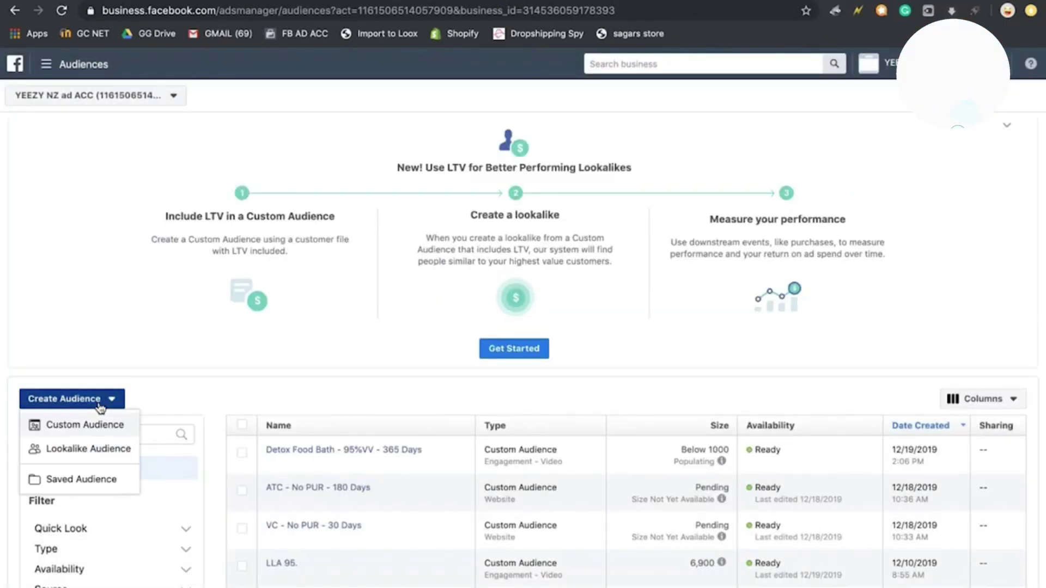
pyautogui.click(91, 448)
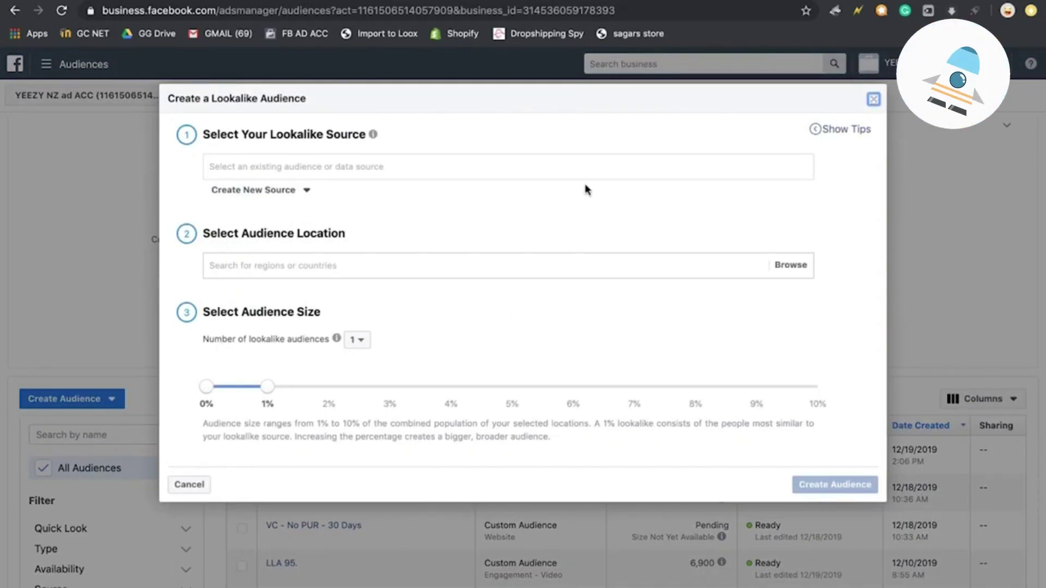
pyautogui.click(458, 173)
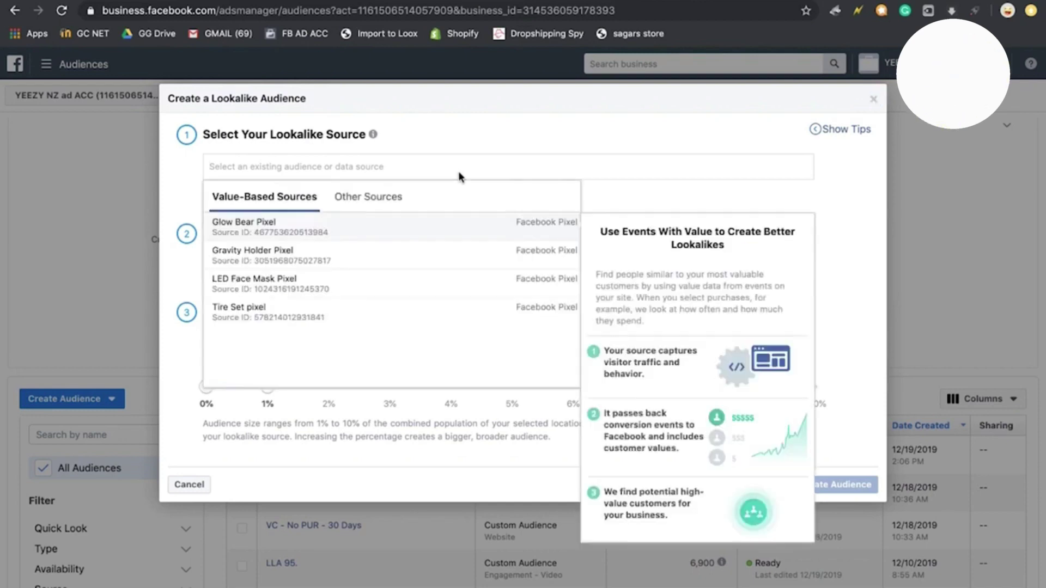
pyautogui.click(395, 198)
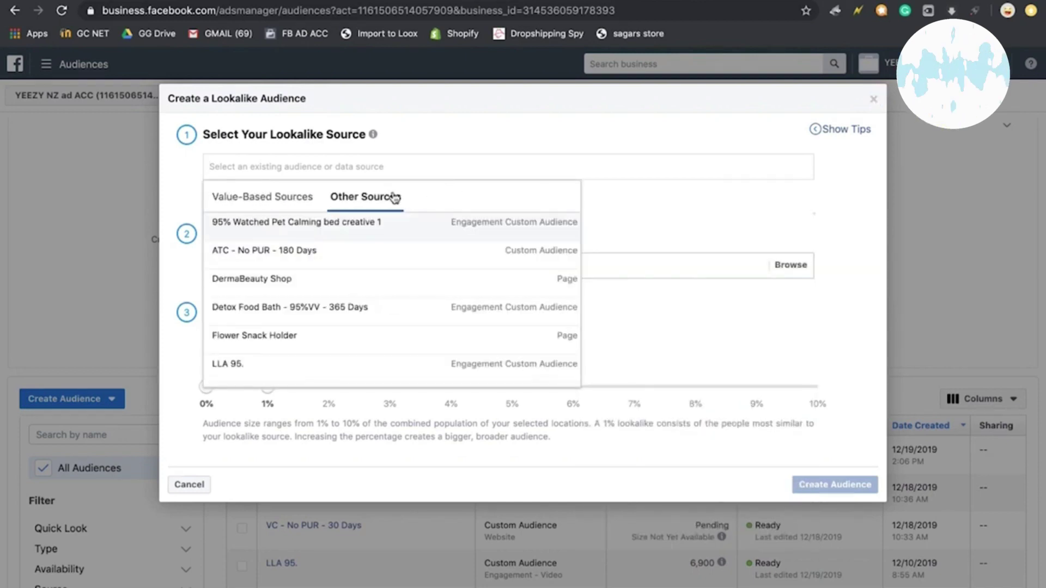
pyautogui.click(350, 310)
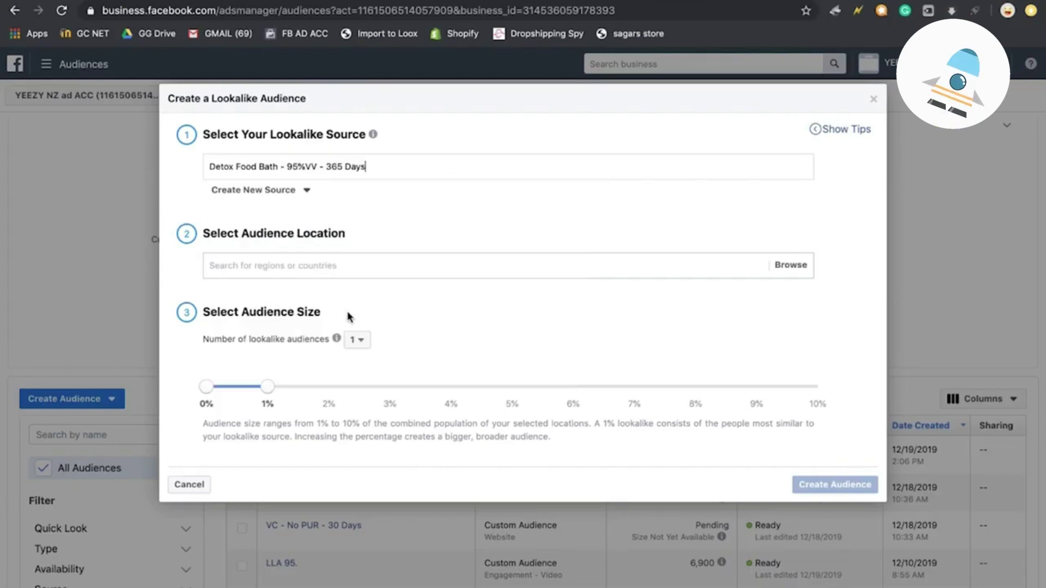
# Step: Set the lookalike audience's location to all countries worldwide
pyautogui.click(776, 272)
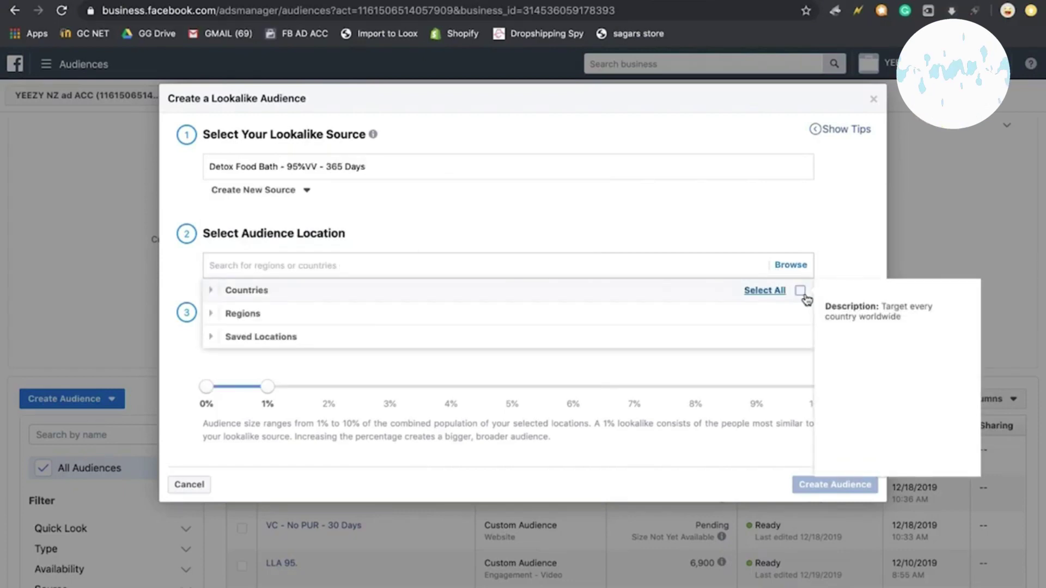
pyautogui.click(800, 291)
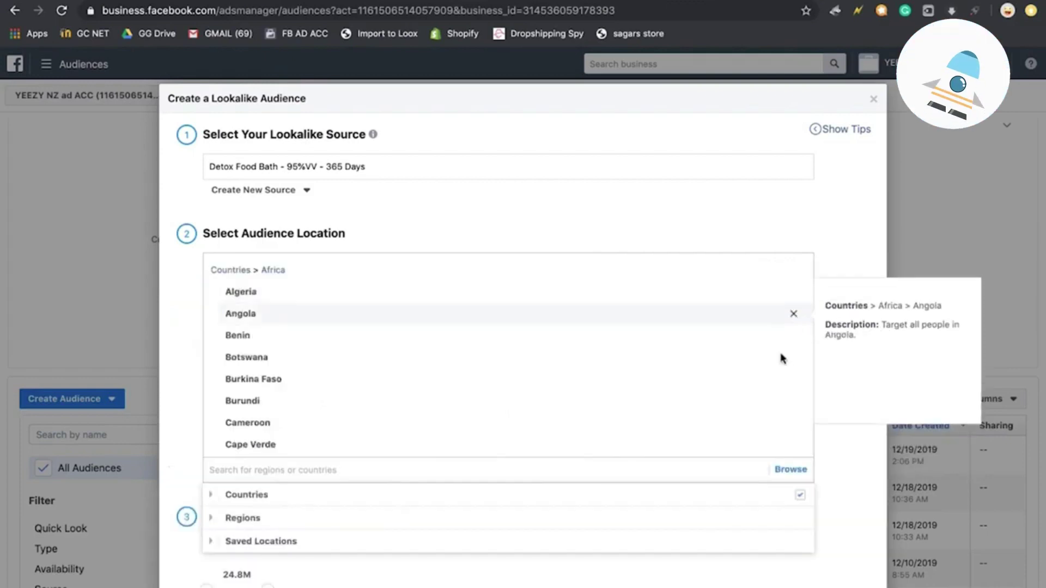
pyautogui.click(824, 226)
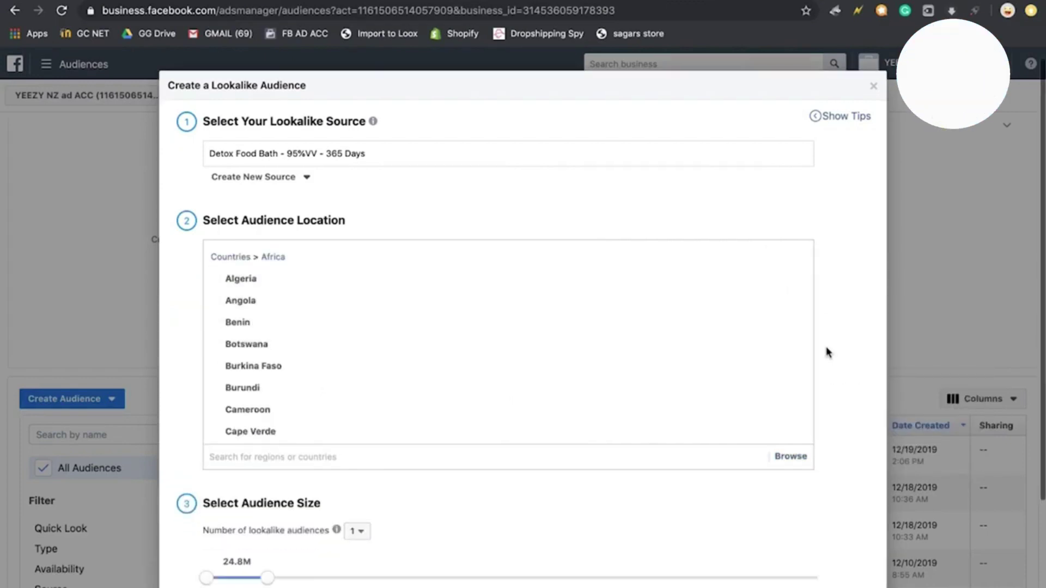
# Step: Set the number of lookalike audiences to 6, covering 0% to 6%, and try to create them
pyautogui.scroll(-3, 823, 349)
pyautogui.click(358, 380)
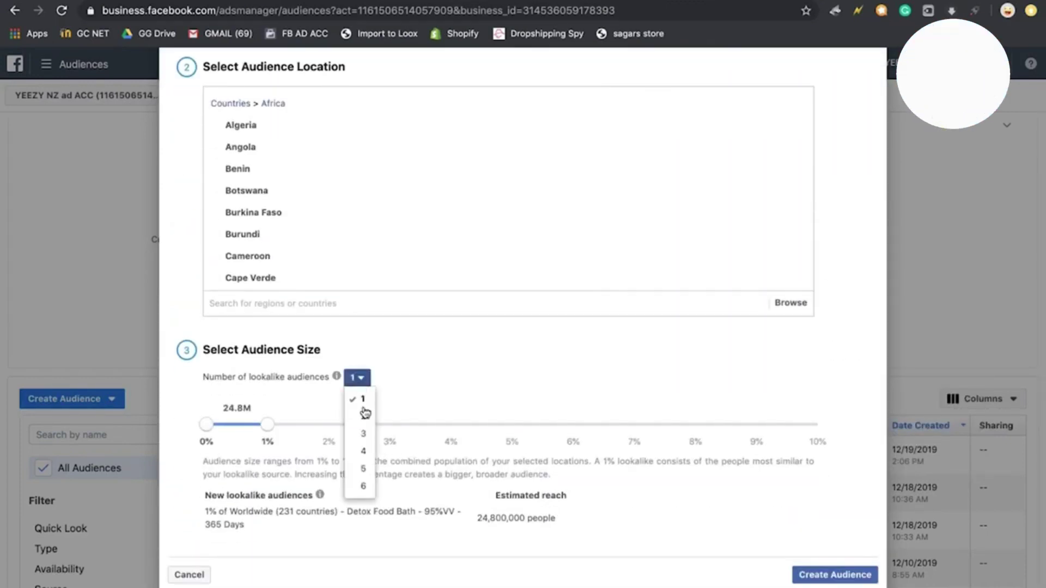
pyautogui.click(361, 470)
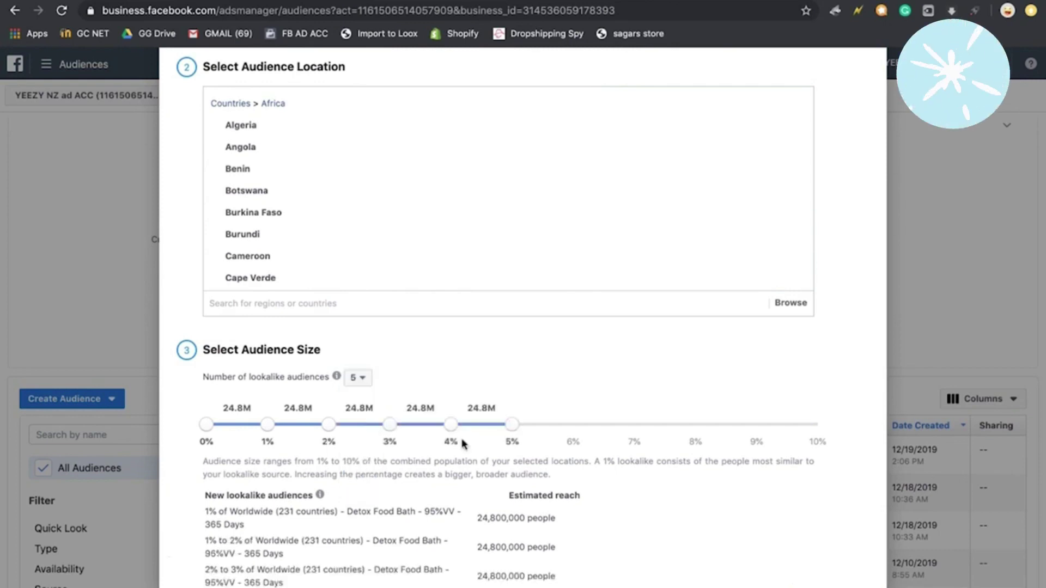
pyautogui.click(359, 379)
pyautogui.click(363, 486)
pyautogui.scroll(-3, 655, 423)
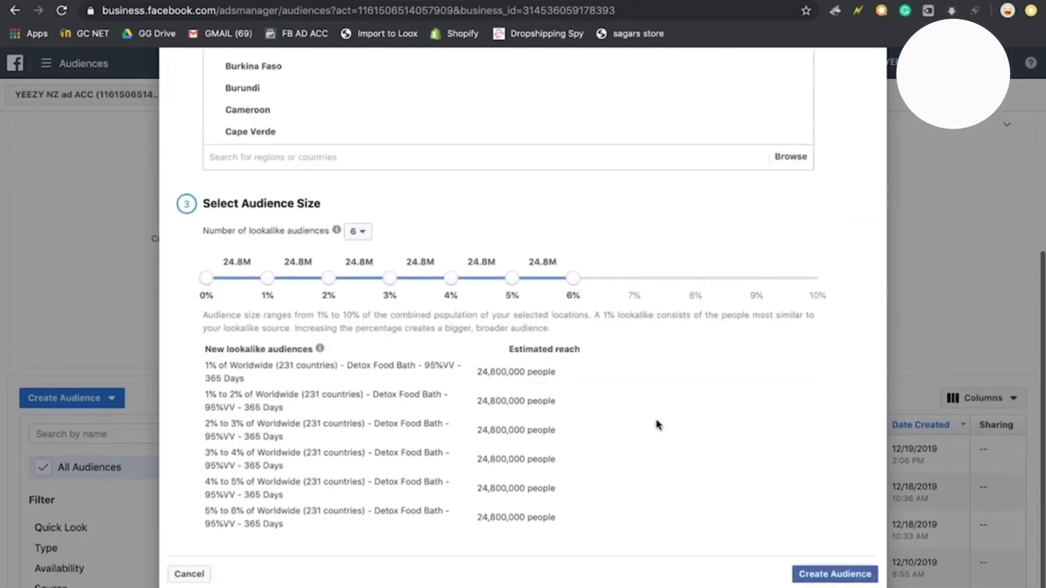
pyautogui.click(860, 576)
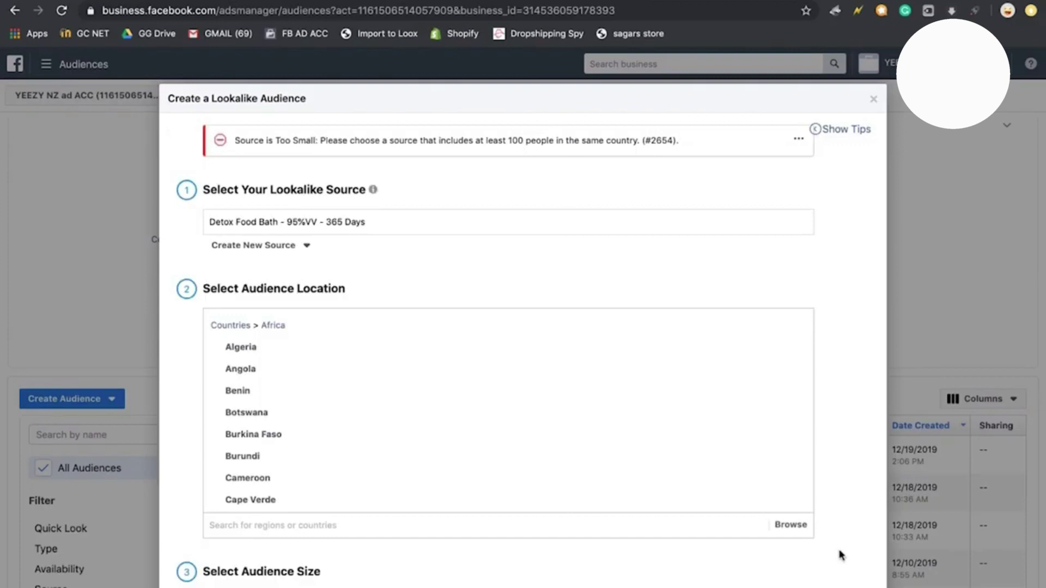
# Step: Read the error message on the lookalike form, review its settings, and discard the form
pyautogui.tripleClick(416, 138)
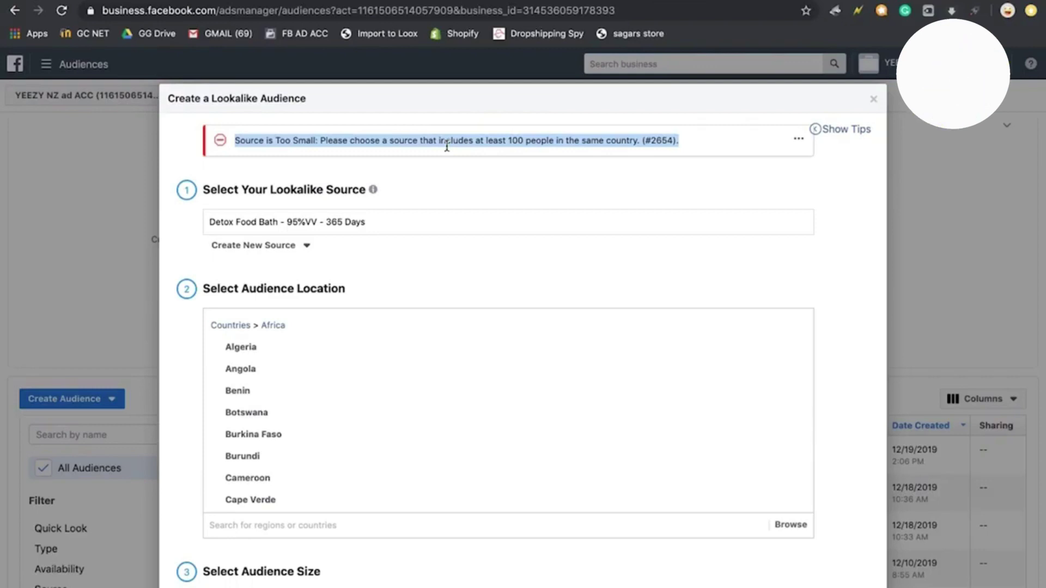
pyautogui.scroll(-2, 447, 146)
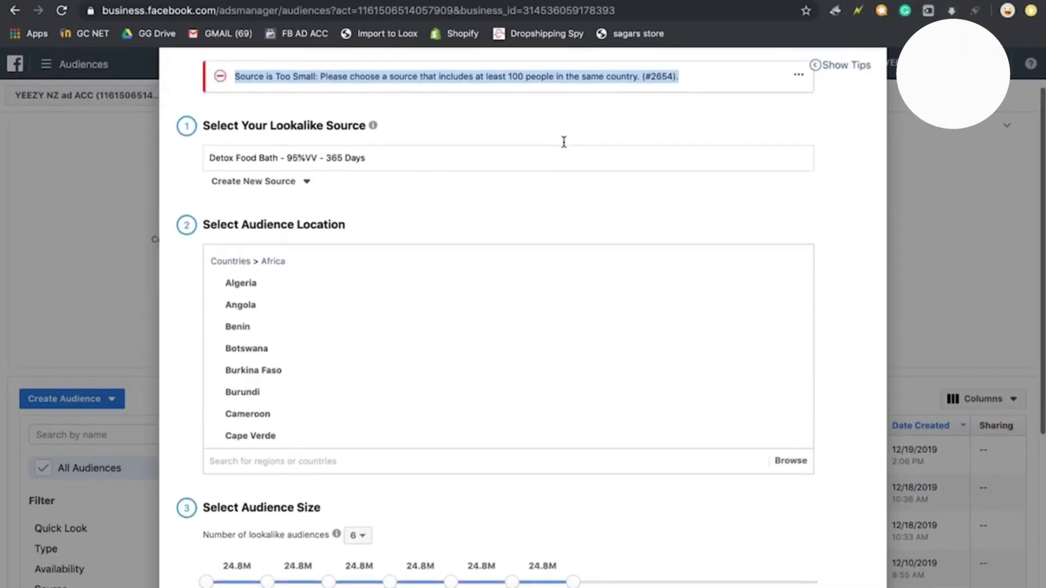
pyautogui.scroll(-5, 562, 145)
pyautogui.scroll(5, 789, 423)
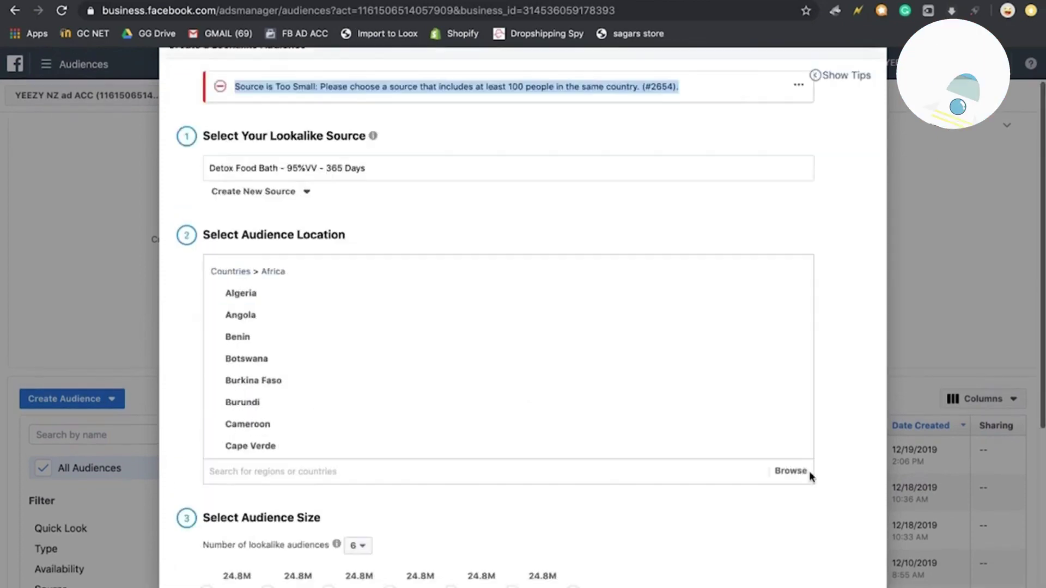
pyautogui.scroll(2, 809, 471)
pyautogui.click(873, 100)
# Step: Start a website custom audience and set its source to the LED Face Mask Pixel
pyautogui.scroll(-2, 847, 431)
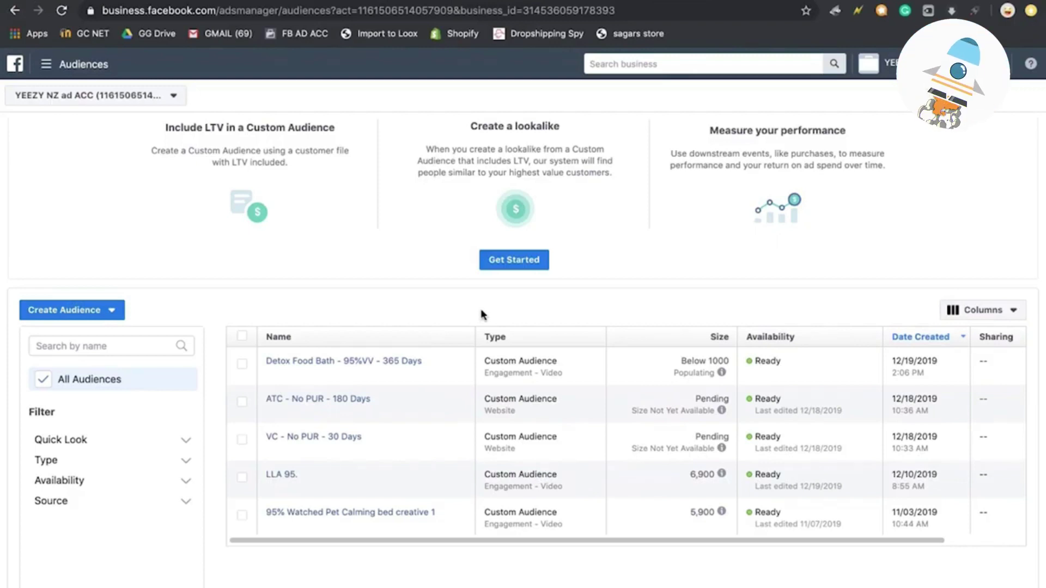
pyautogui.click(99, 316)
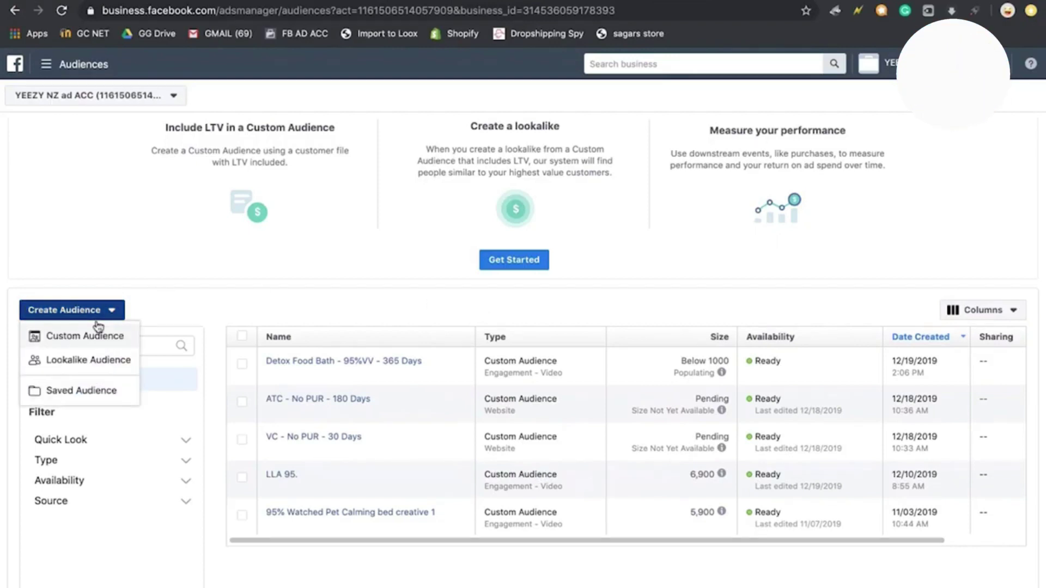
pyautogui.click(96, 336)
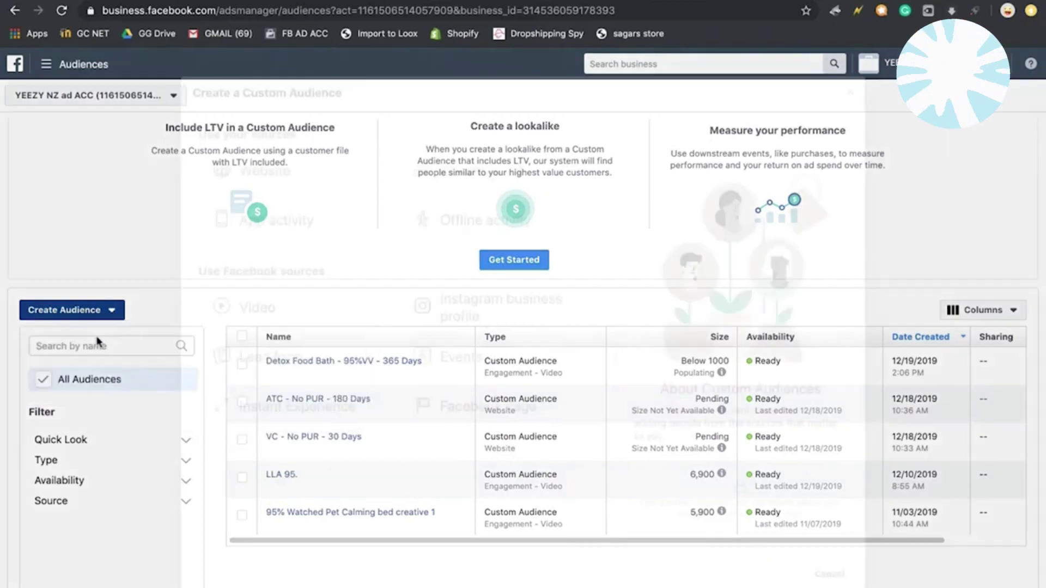
pyautogui.click(341, 170)
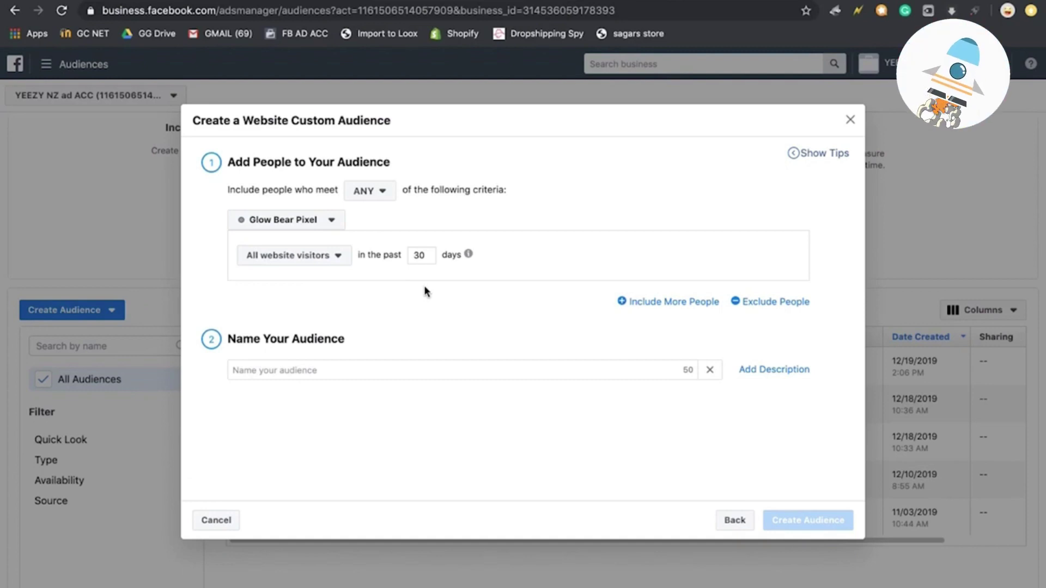
pyautogui.click(315, 225)
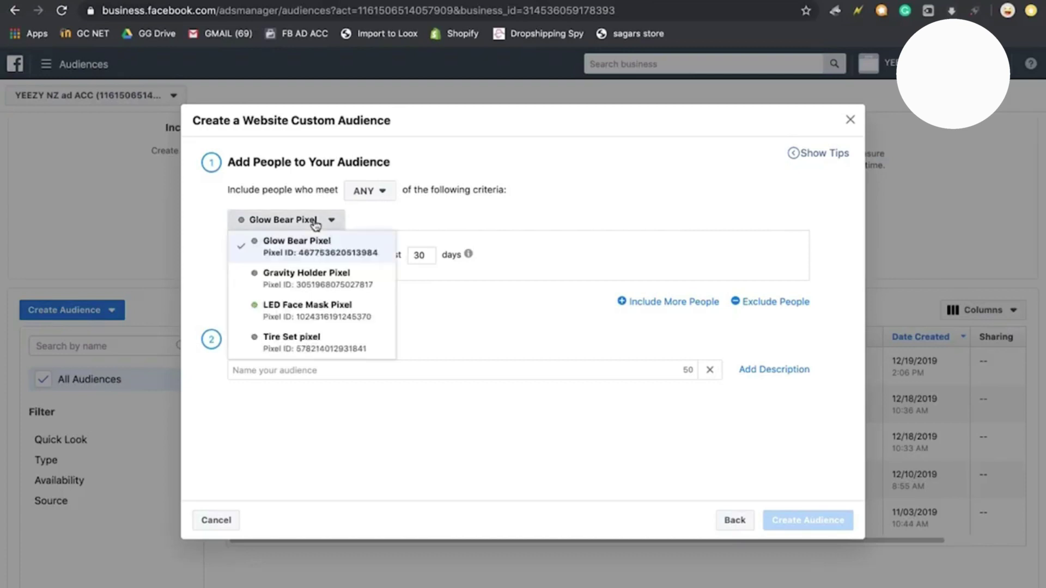
pyautogui.click(305, 309)
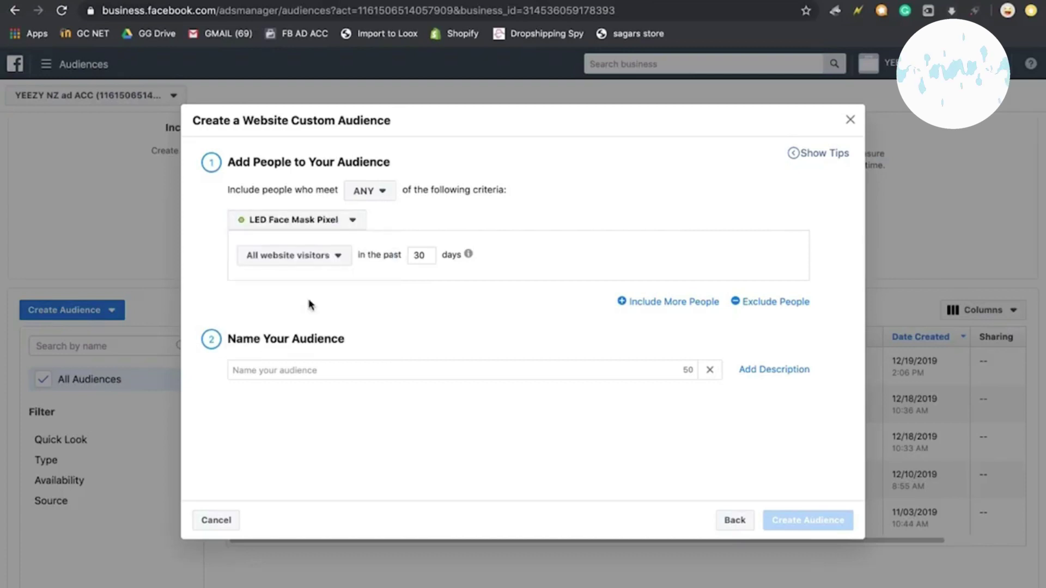
# Step: Include people with a ViewContent event in the past 180 days and add a URL/Parameter refinement
pyautogui.click(381, 191)
pyautogui.click(400, 192)
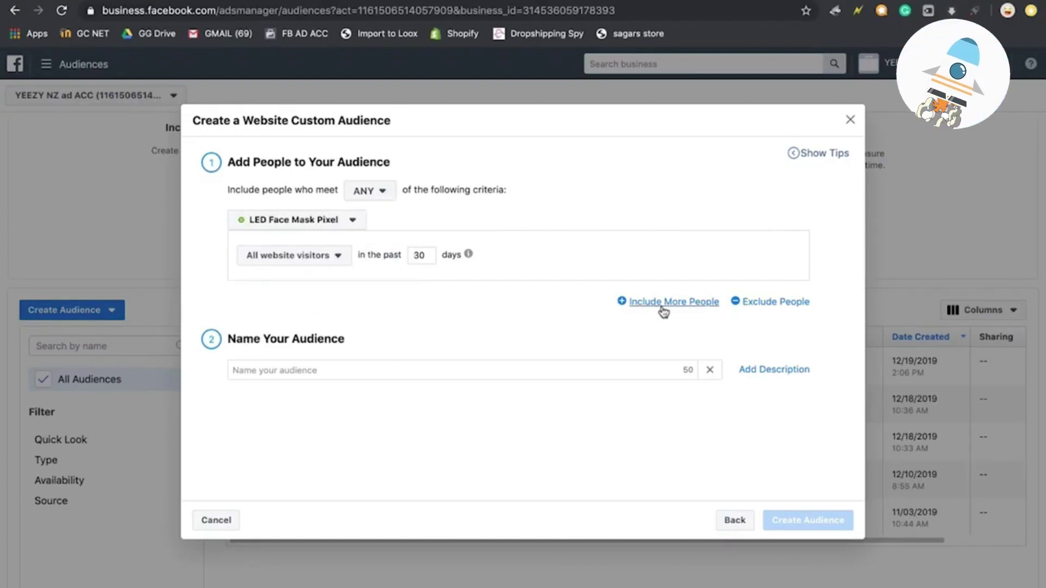
pyautogui.click(338, 258)
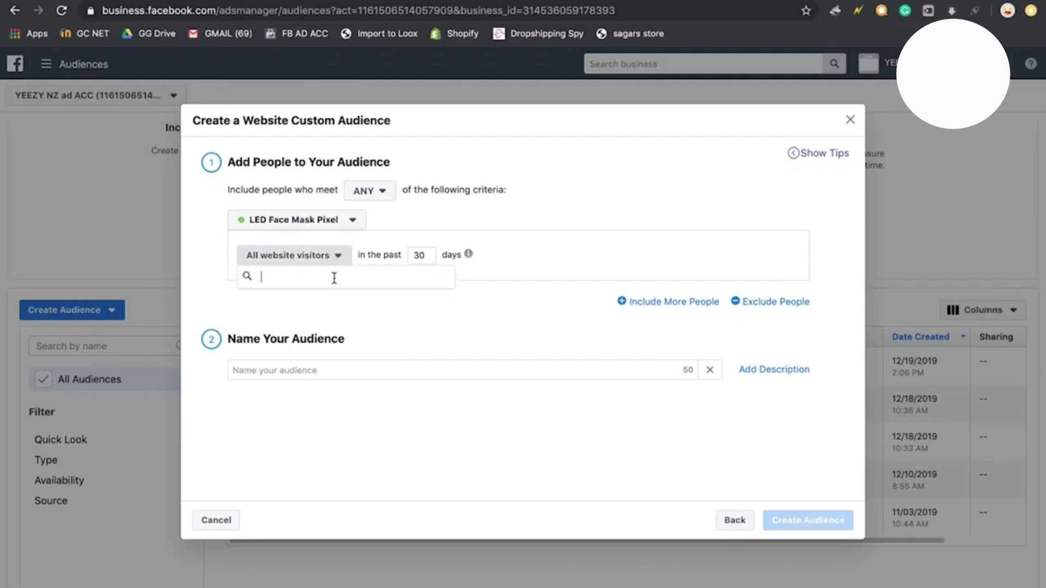
pyautogui.scroll(-4, 329, 337)
pyautogui.click(287, 334)
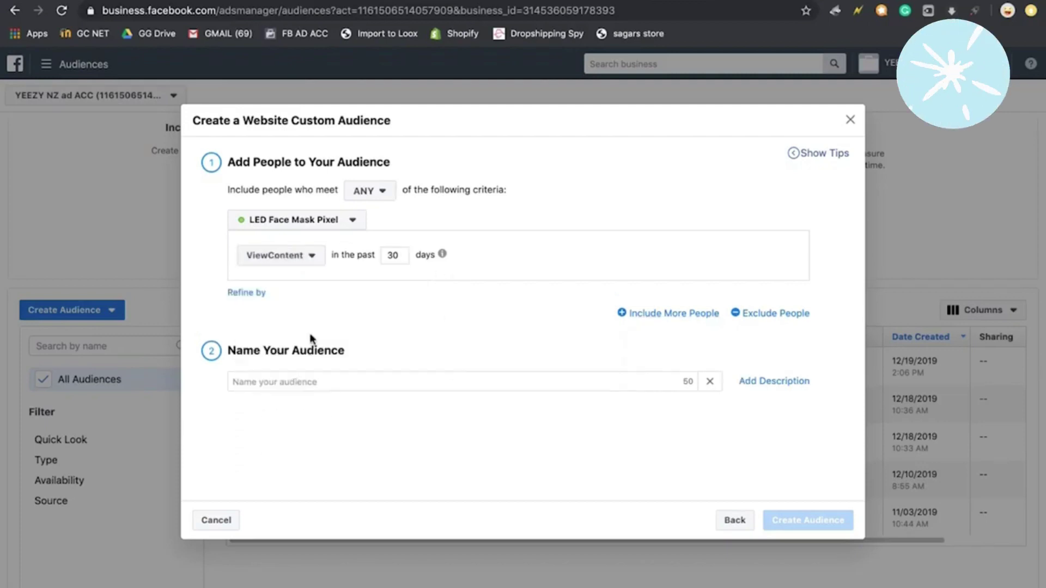
pyautogui.click(261, 295)
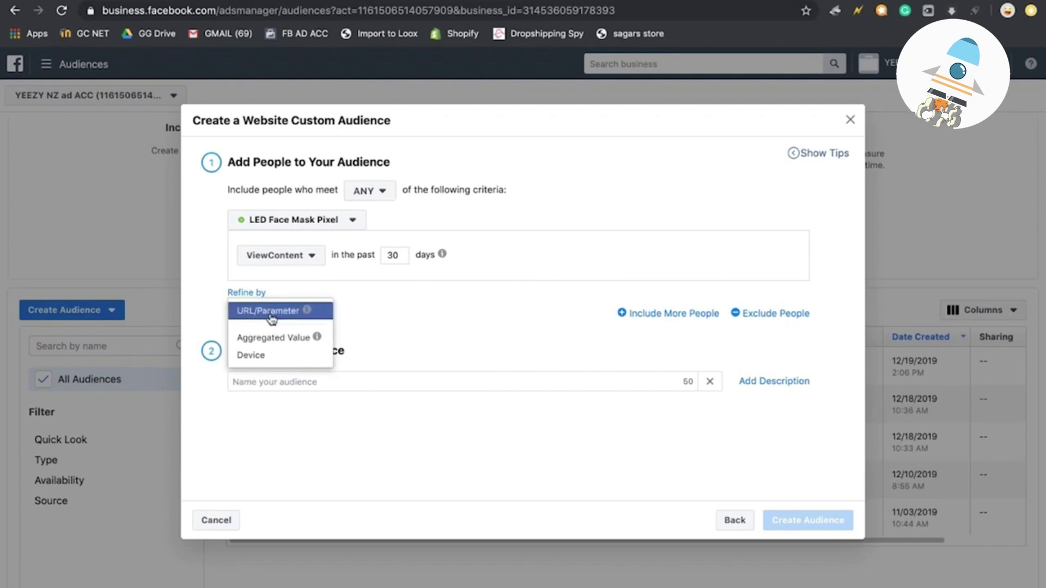
pyautogui.click(396, 256)
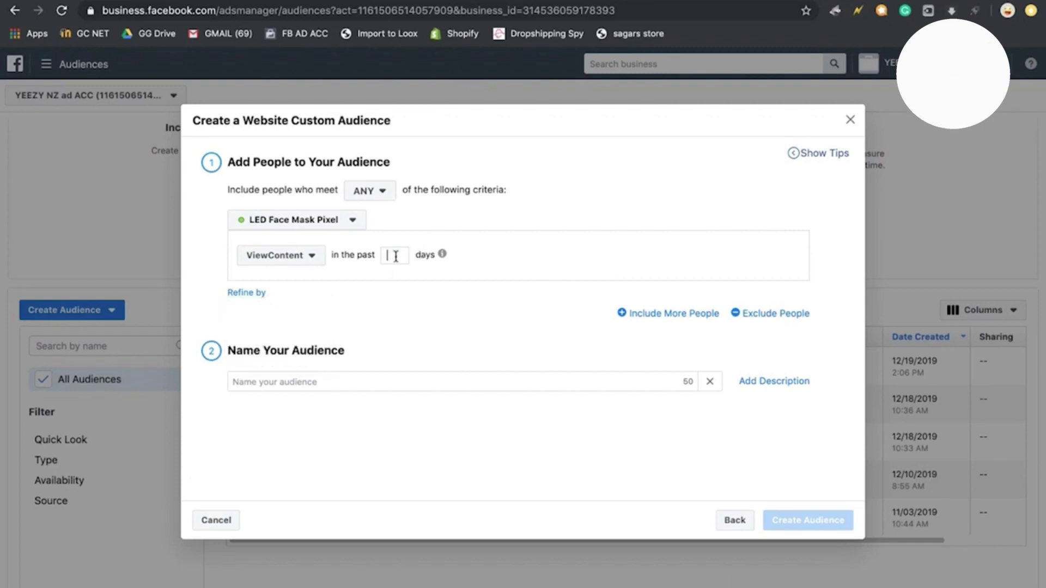
pyautogui.click(239, 293)
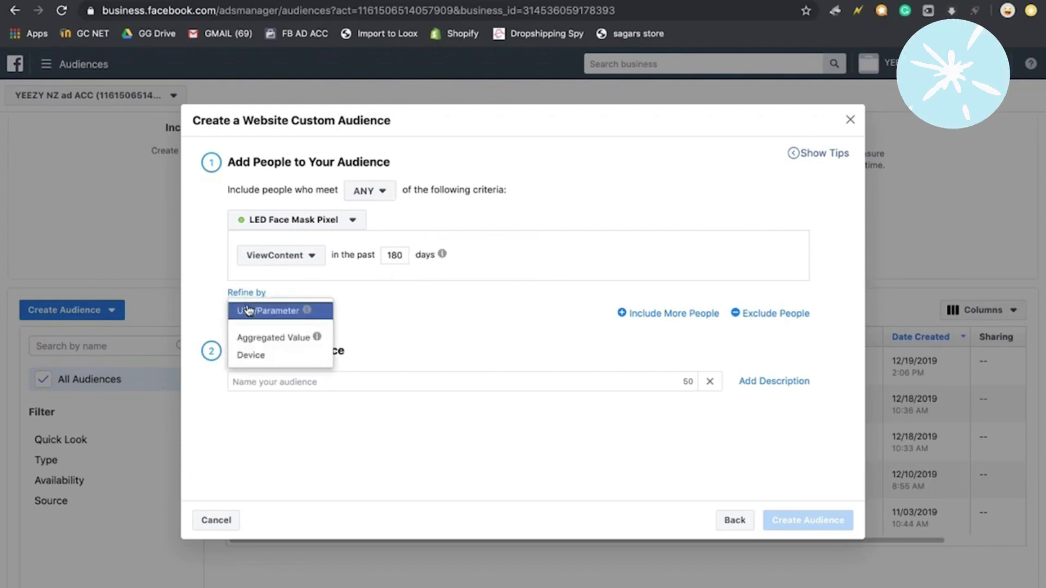
pyautogui.click(247, 305)
# Step: Open the upgoshop.com storefront in a new browser tab and look through its trending products
pyautogui.press('super+t')
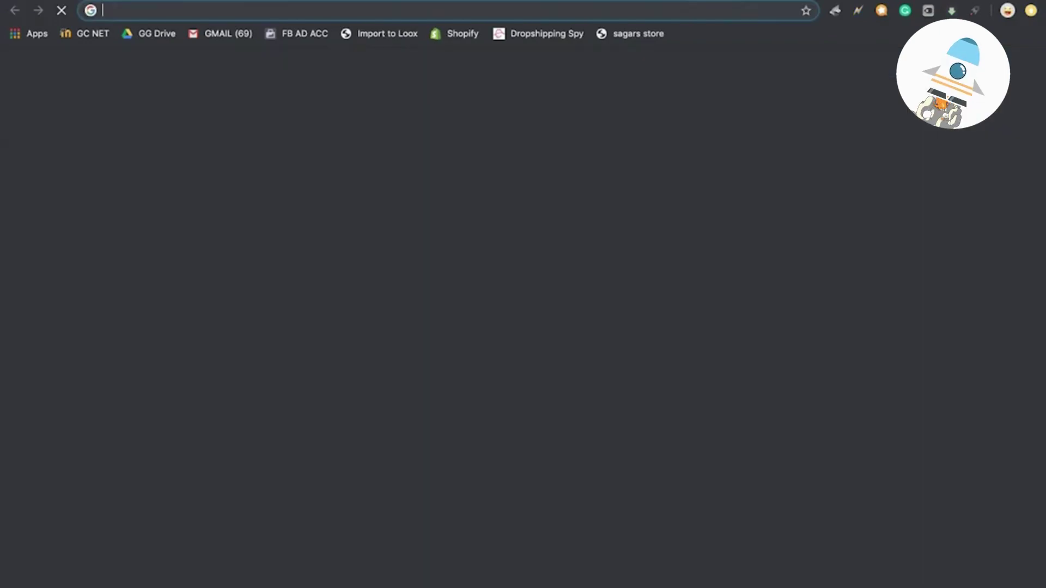
pyautogui.write('upgoshop.com')
pyautogui.press('Return')
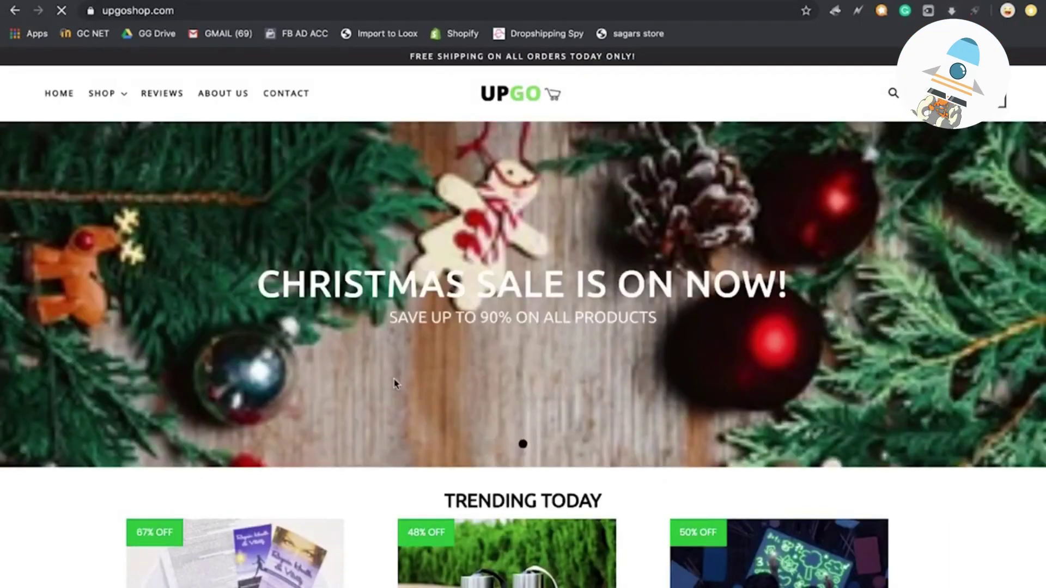
pyautogui.scroll(-2, 395, 384)
pyautogui.click(301, 483)
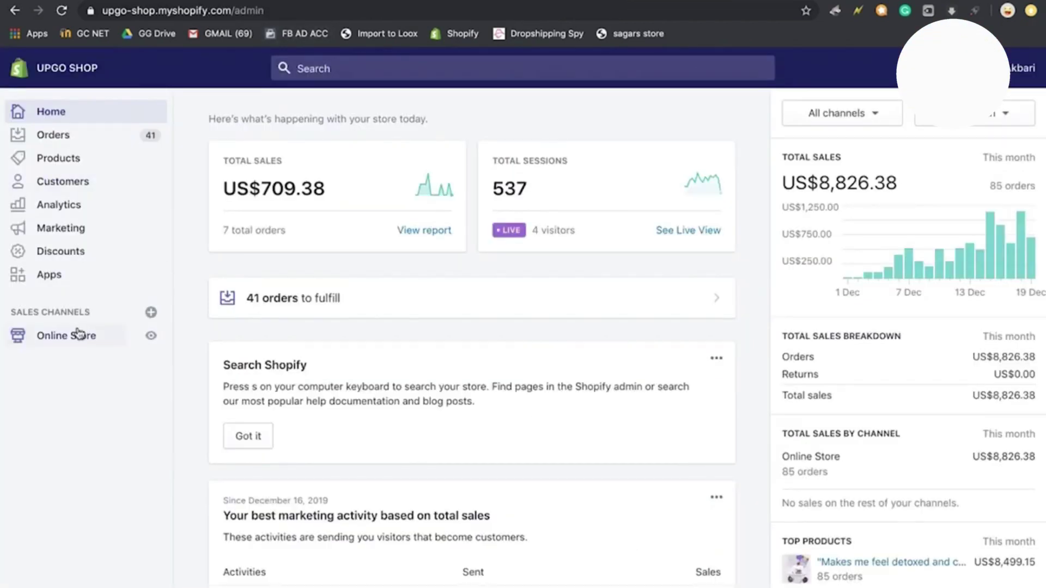
# Step: Open the OPTIMUM Detox Foot Spa product in the Shopify admin and copy the product ID from its page address
pyautogui.click(78, 332)
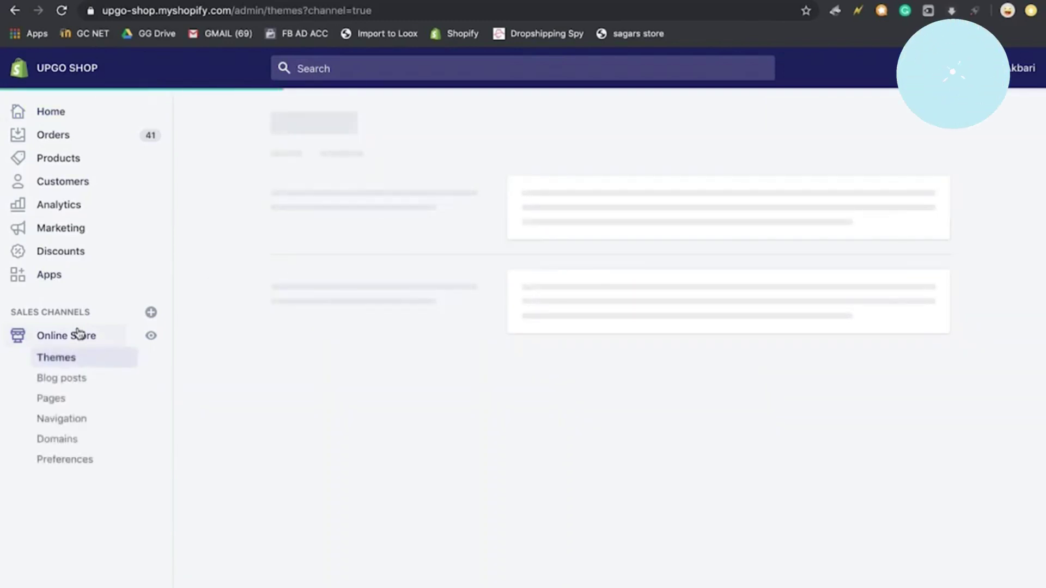
pyautogui.click(55, 164)
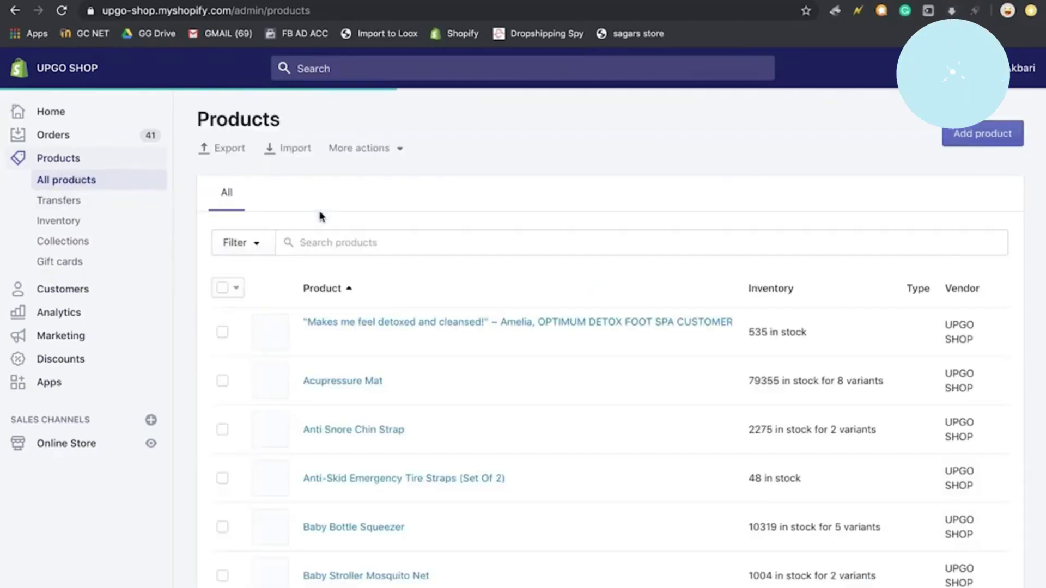
pyautogui.scroll(-1, 358, 247)
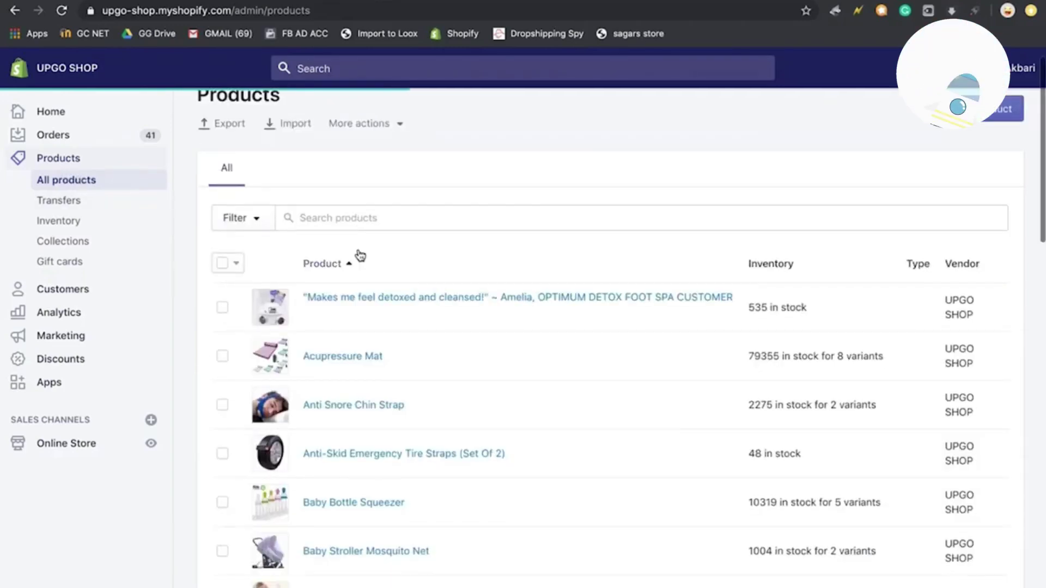
pyautogui.click(380, 298)
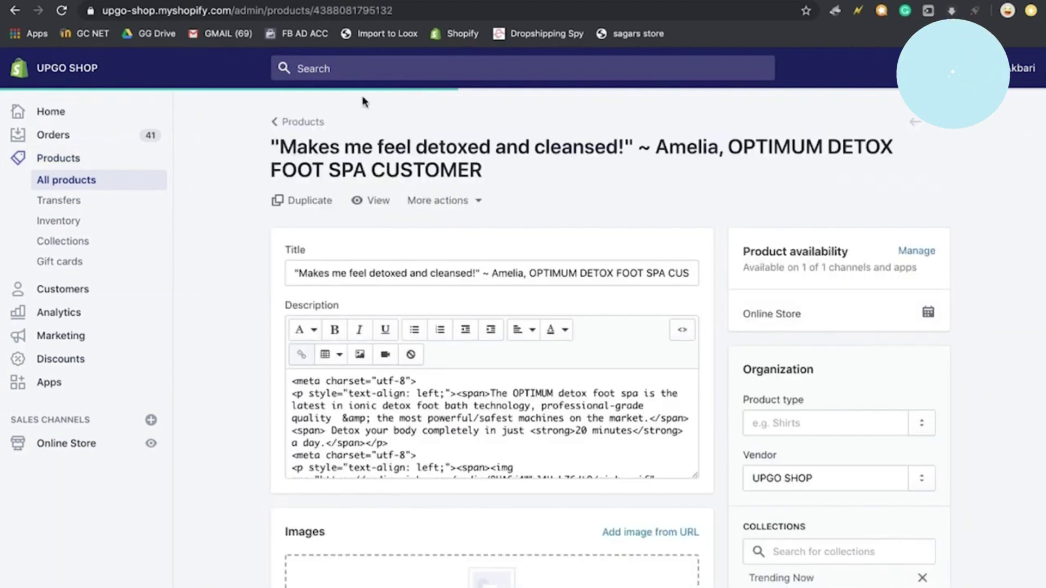
pyautogui.moveTo(314, 10); pyautogui.dragTo(394, 10)
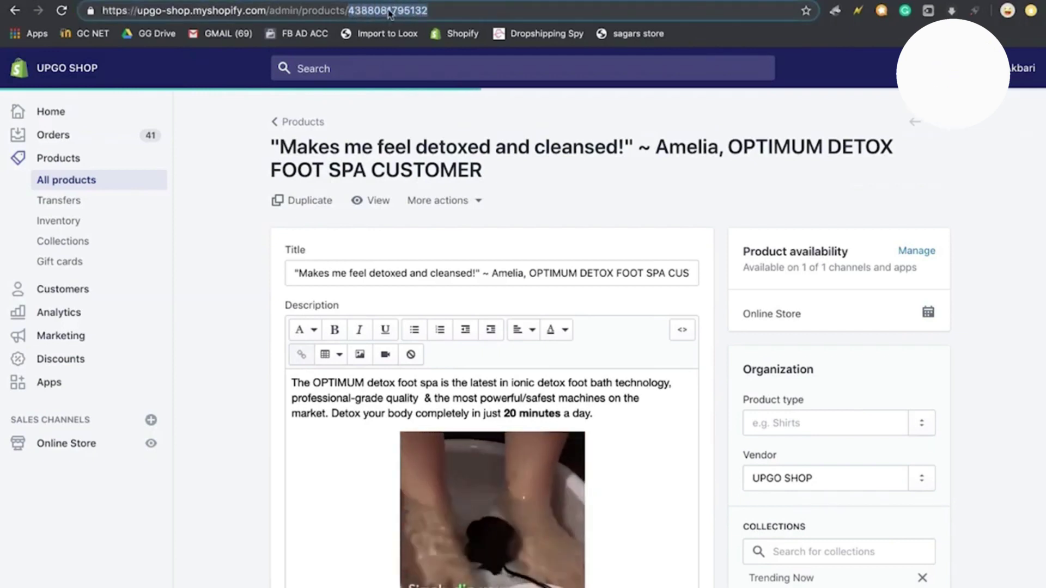
pyautogui.rightClick(391, 10)
pyautogui.click(423, 97)
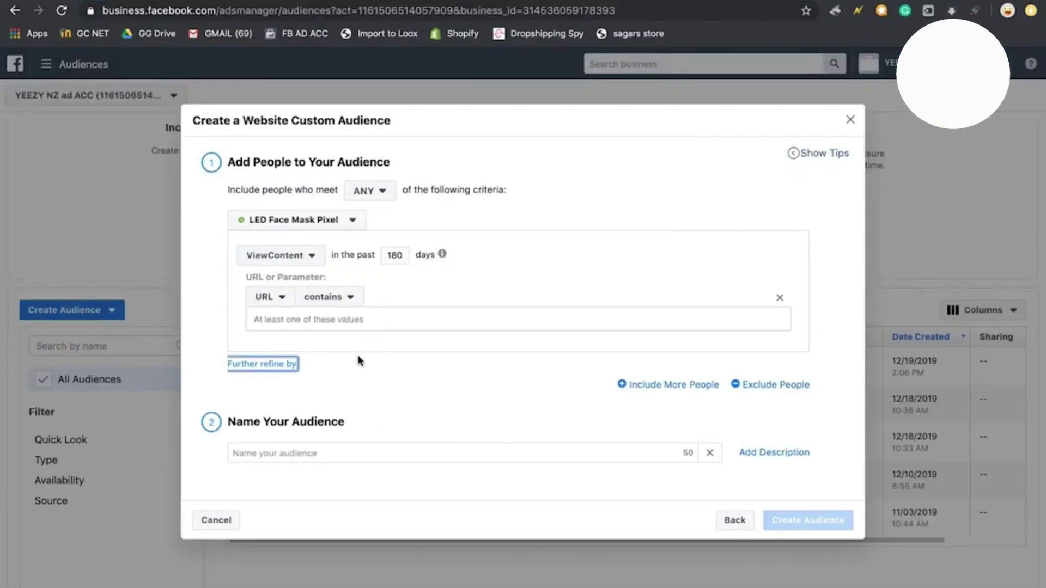
pyautogui.click(276, 299)
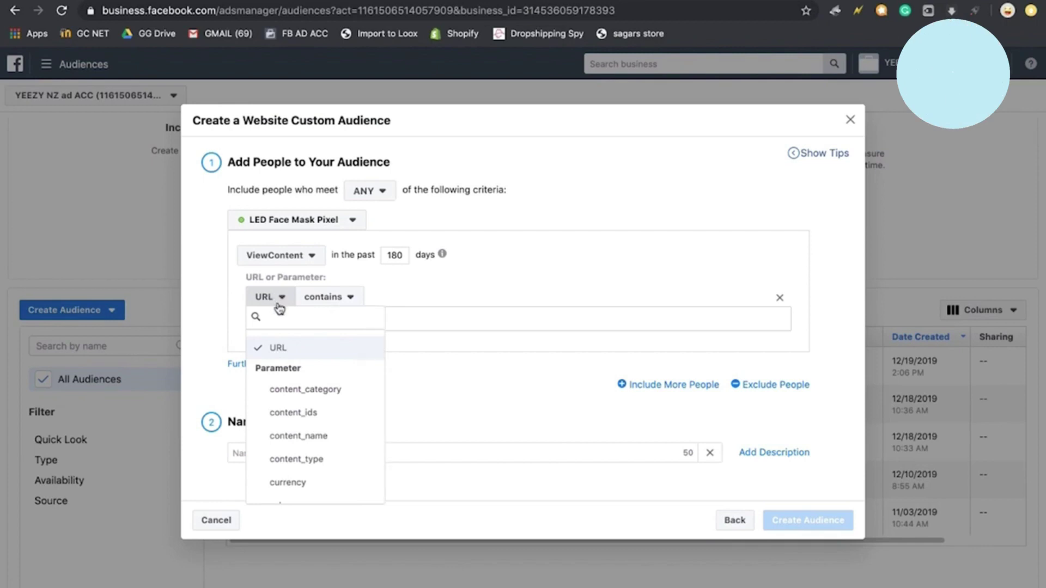
pyautogui.click(304, 415)
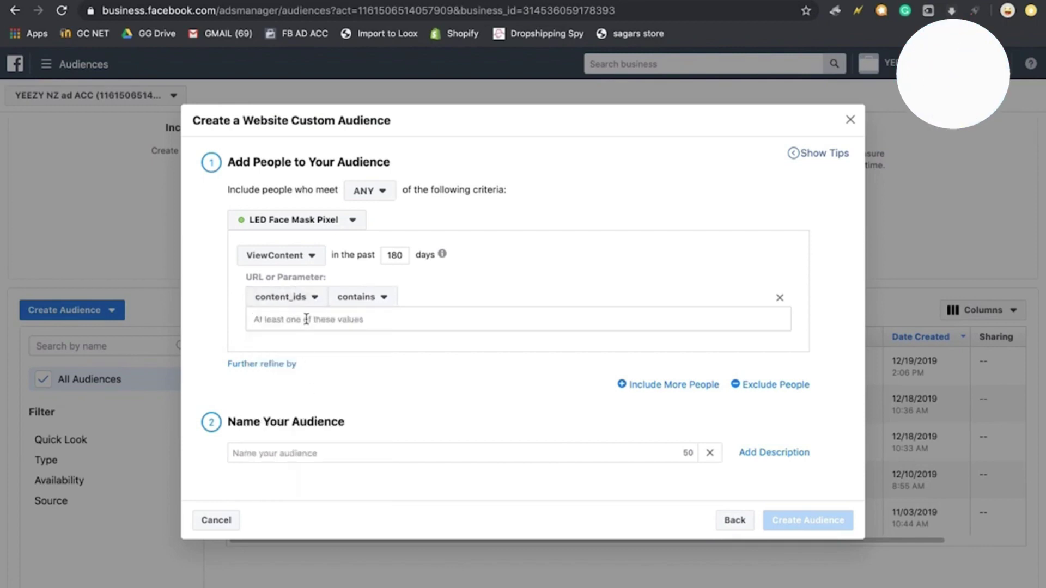
pyautogui.hotkey('ctrl', 'v')
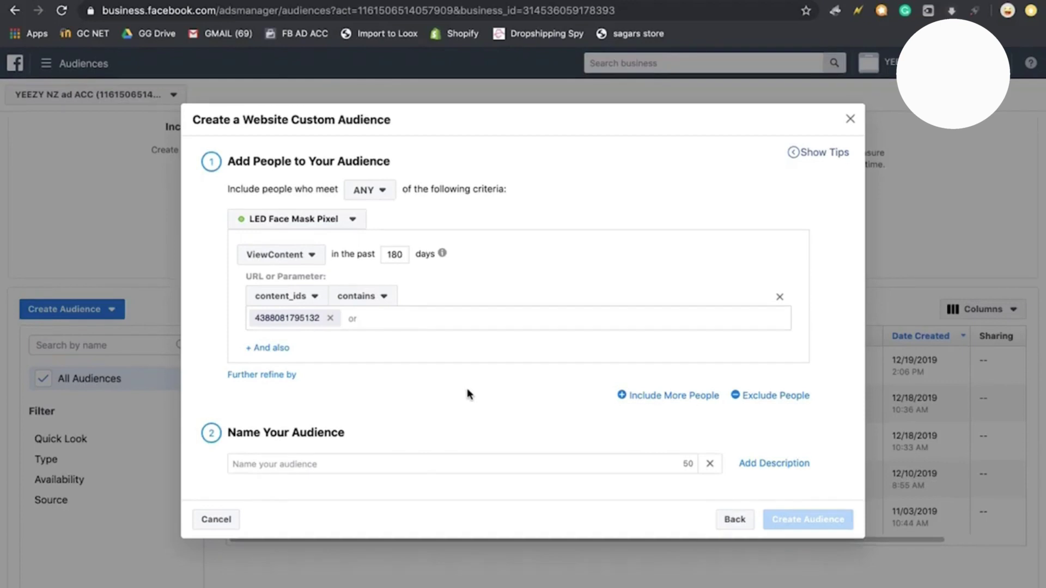
# Step: Name the audience "Detox Foot Bath - VC - 180 Days", create it and return to the audience list
pyautogui.click(324, 466)
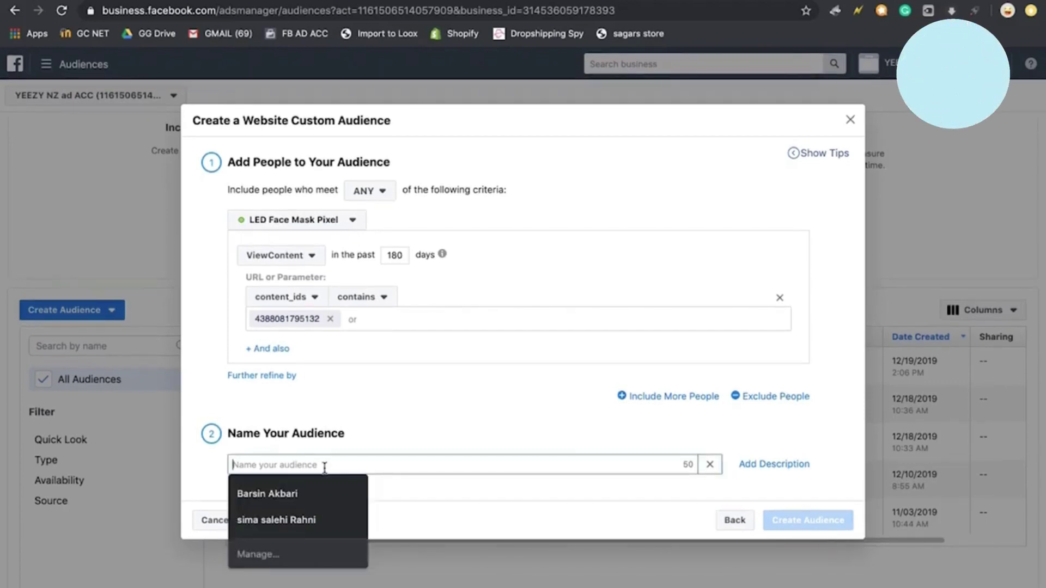
pyautogui.write('Detox Foot Bath')
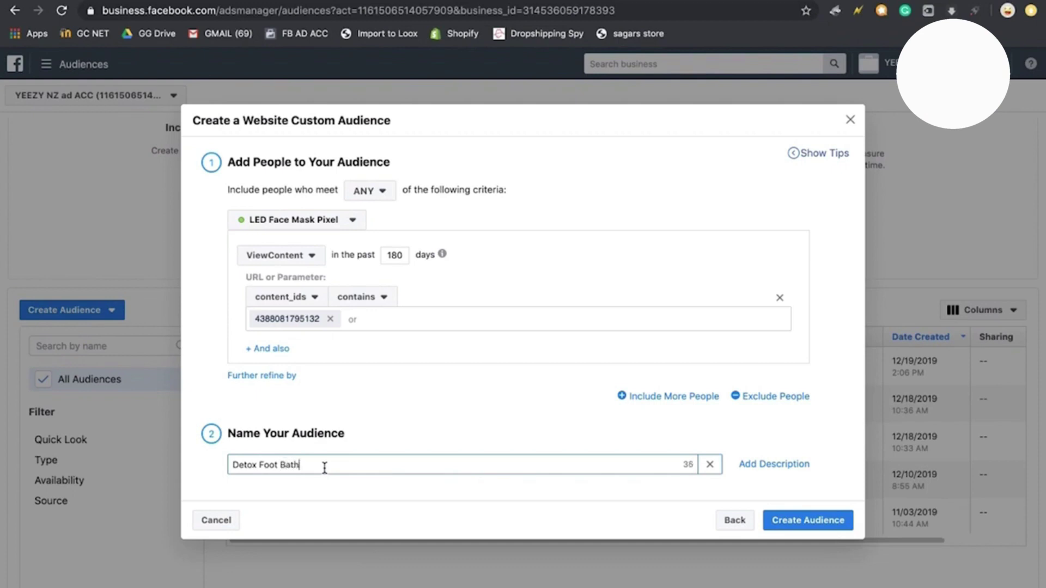
pyautogui.write(' - VC')
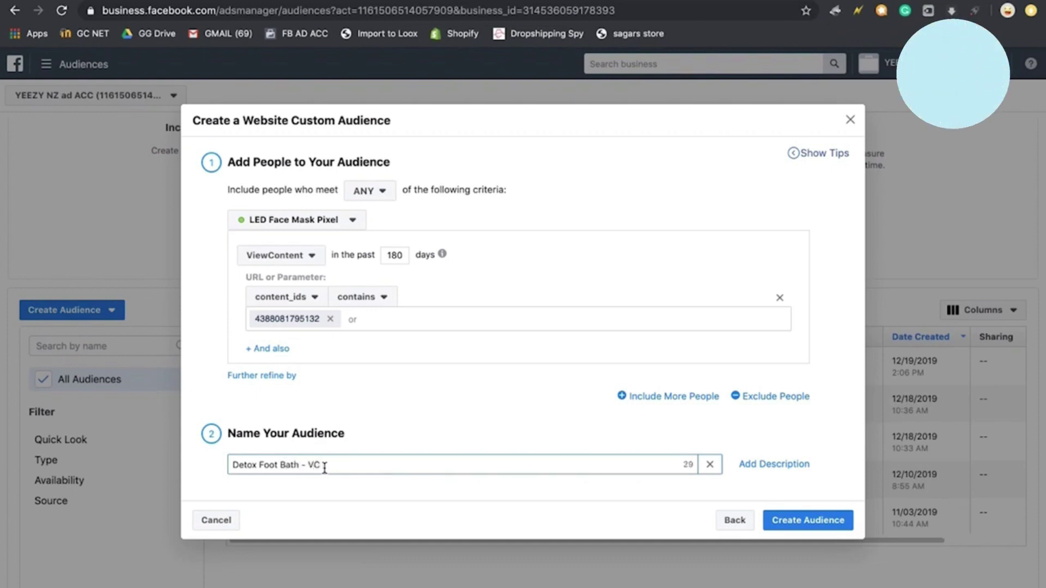
pyautogui.write(' - 180 Days')
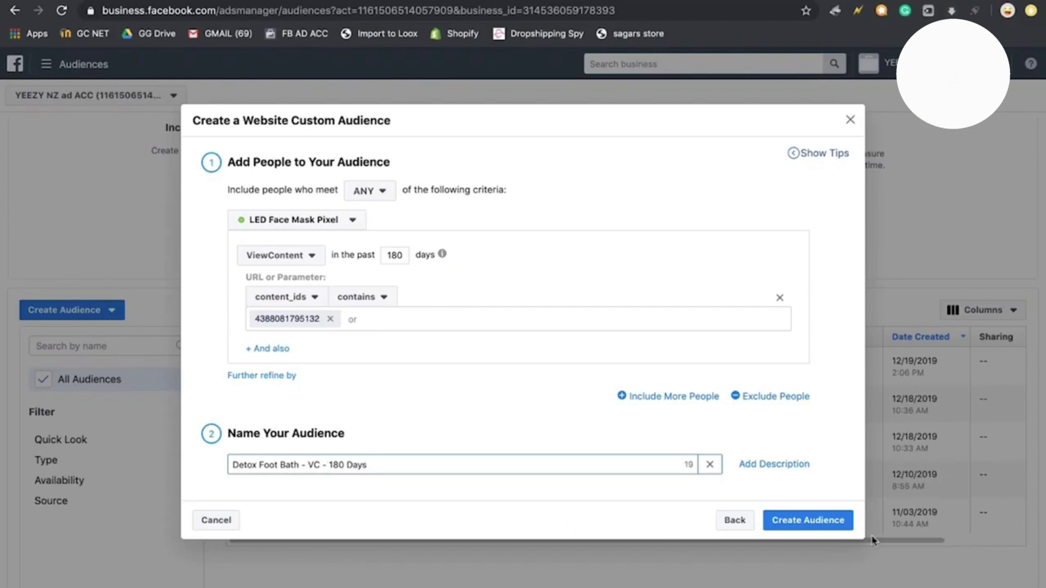
pyautogui.click(834, 520)
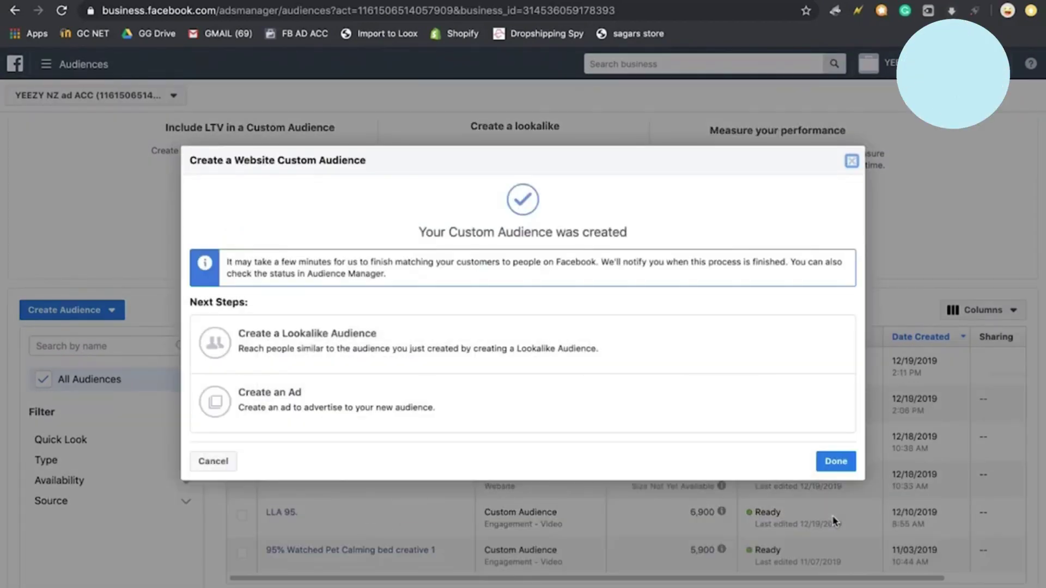
pyautogui.click(835, 461)
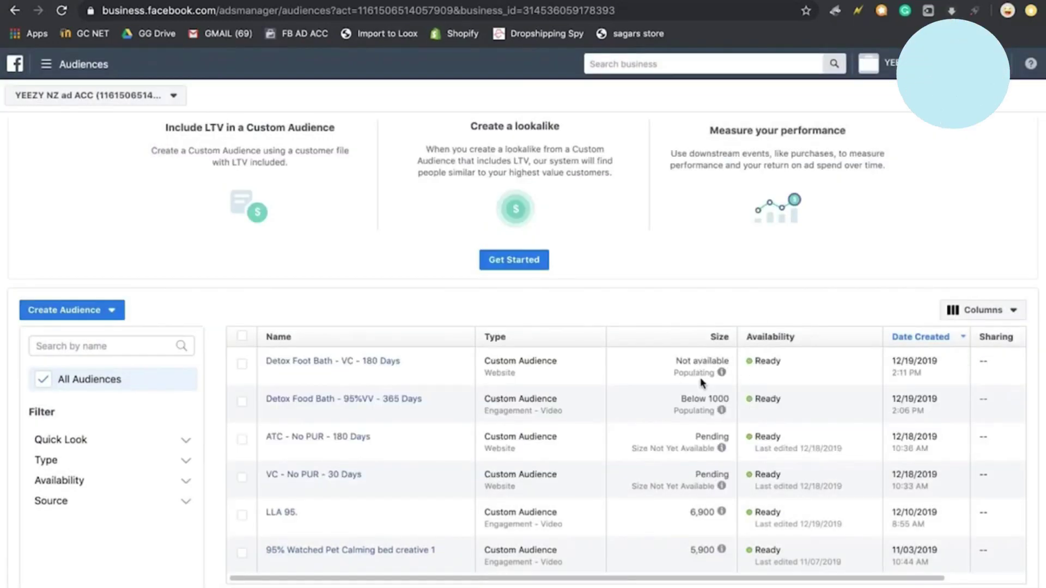
pyautogui.hscroll(3, 660, 417)
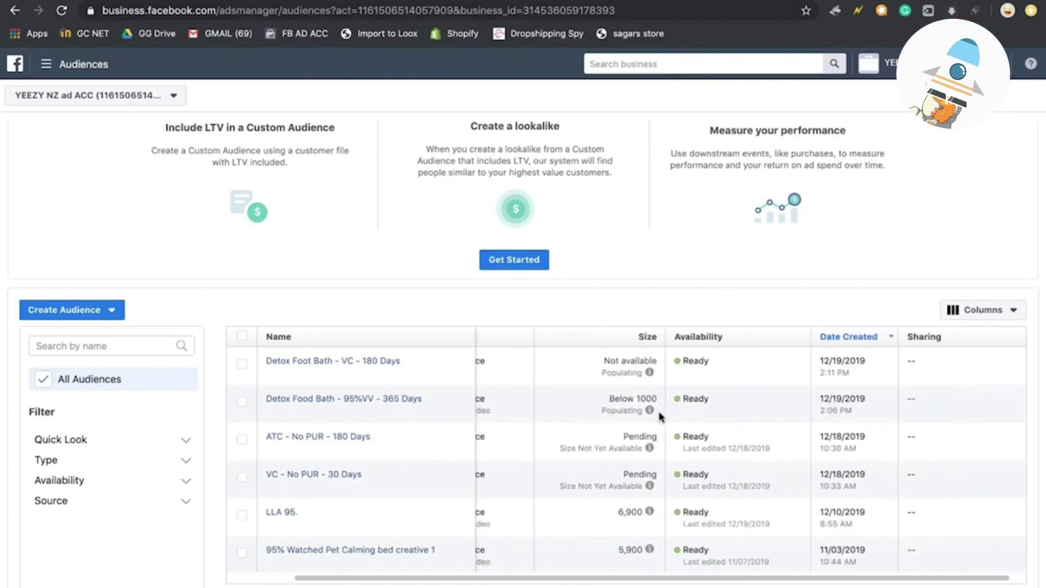
pyautogui.hscroll(-2, 621, 405)
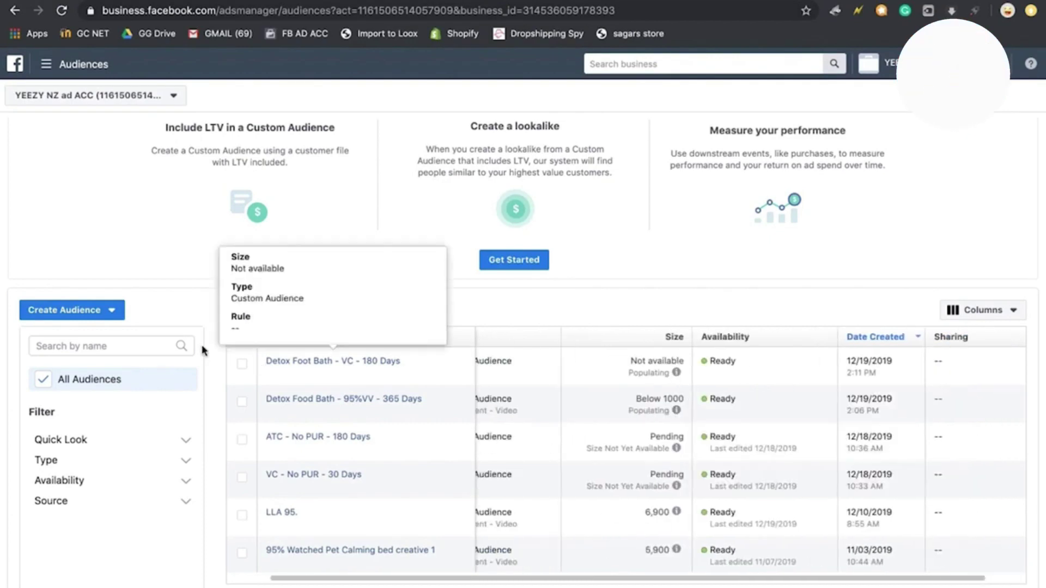
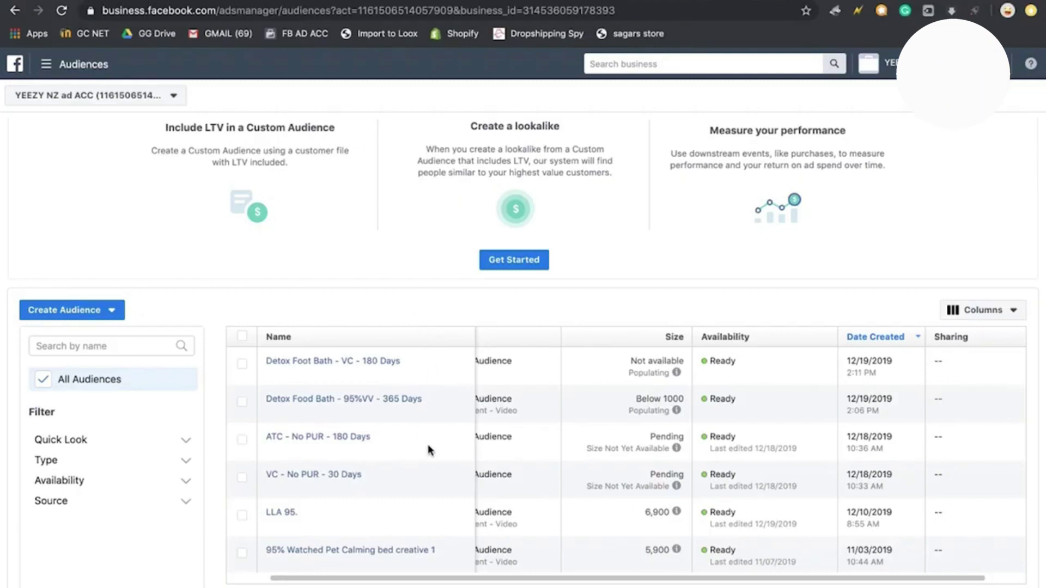
pyautogui.hscroll(-2, 436, 462)
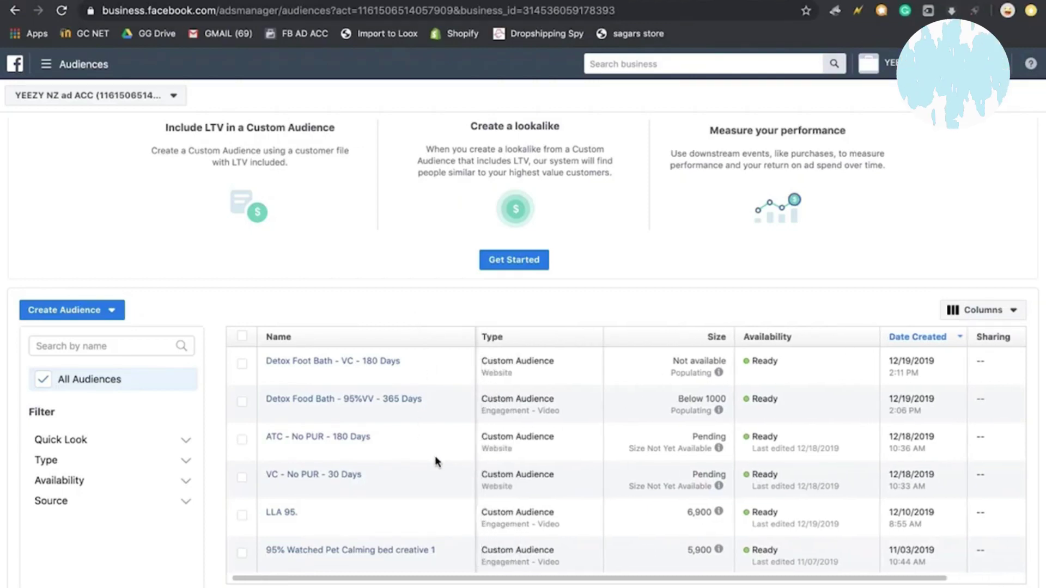
pyautogui.hscroll(1, 435, 462)
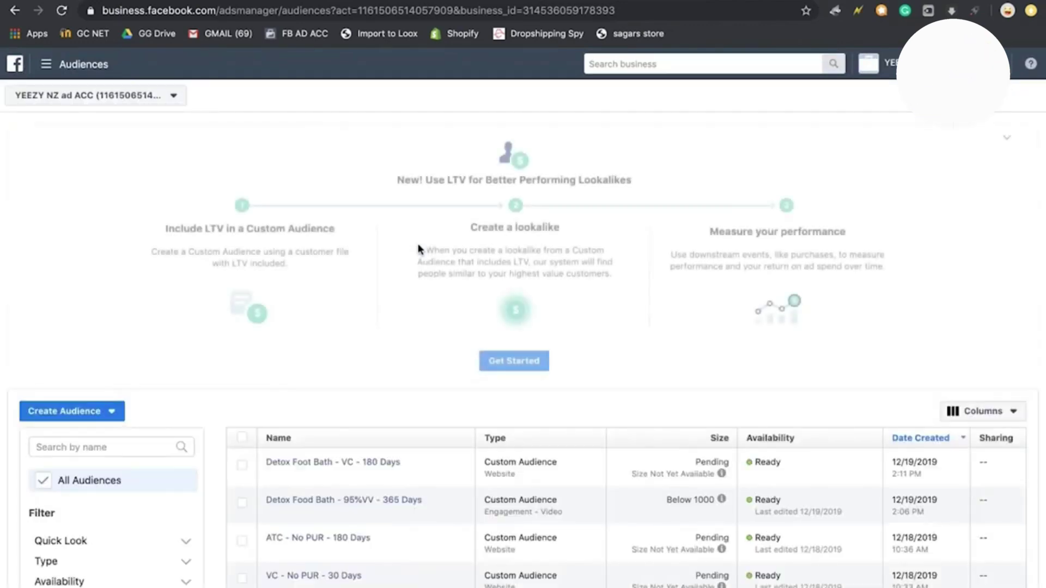
pyautogui.scroll(-2, 456, 329)
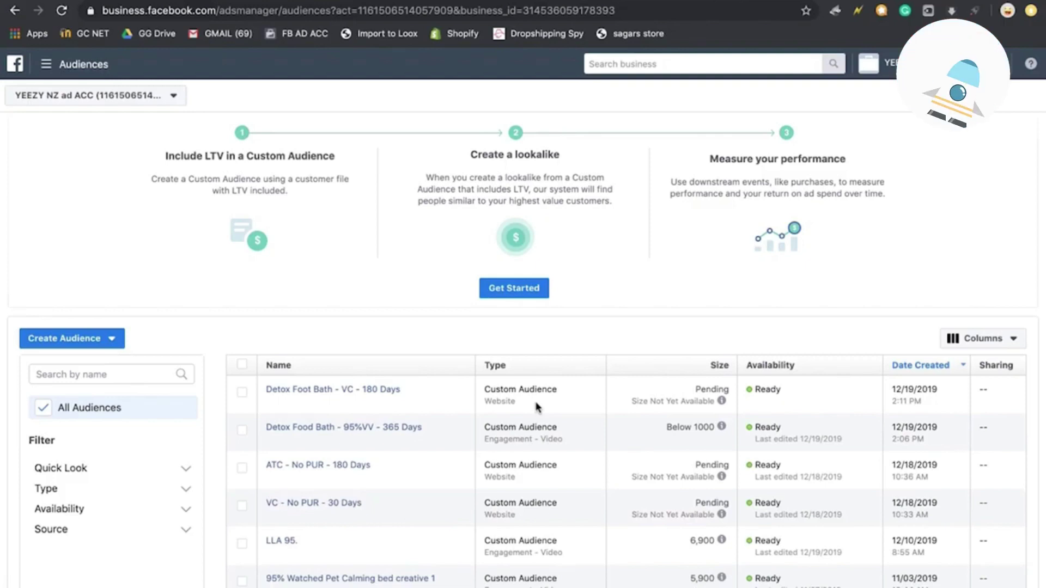
# Step: Switch from the browser to the ongoing Skype call window
pyautogui.press('F4')
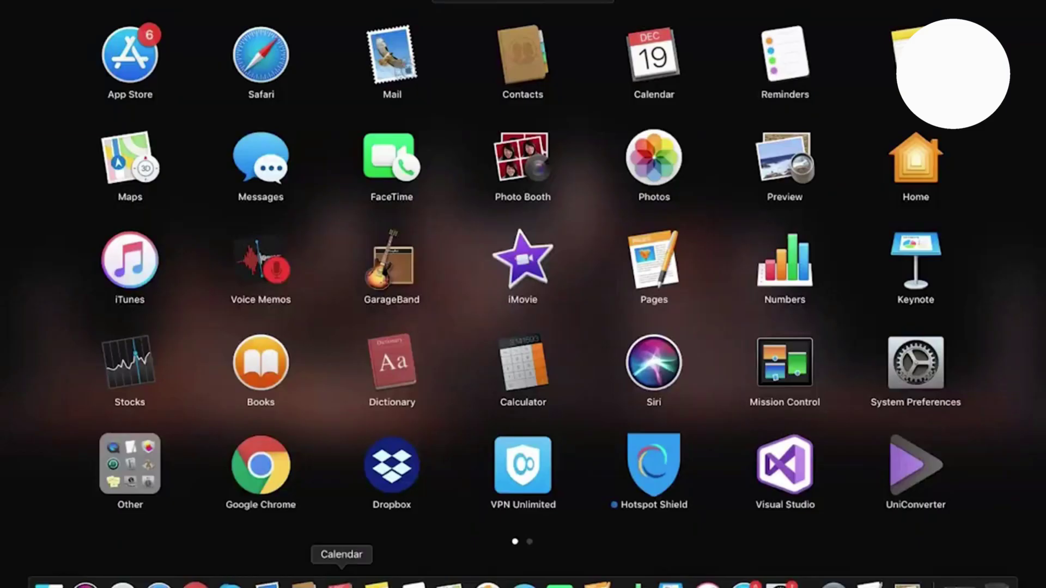
pyautogui.click(231, 583)
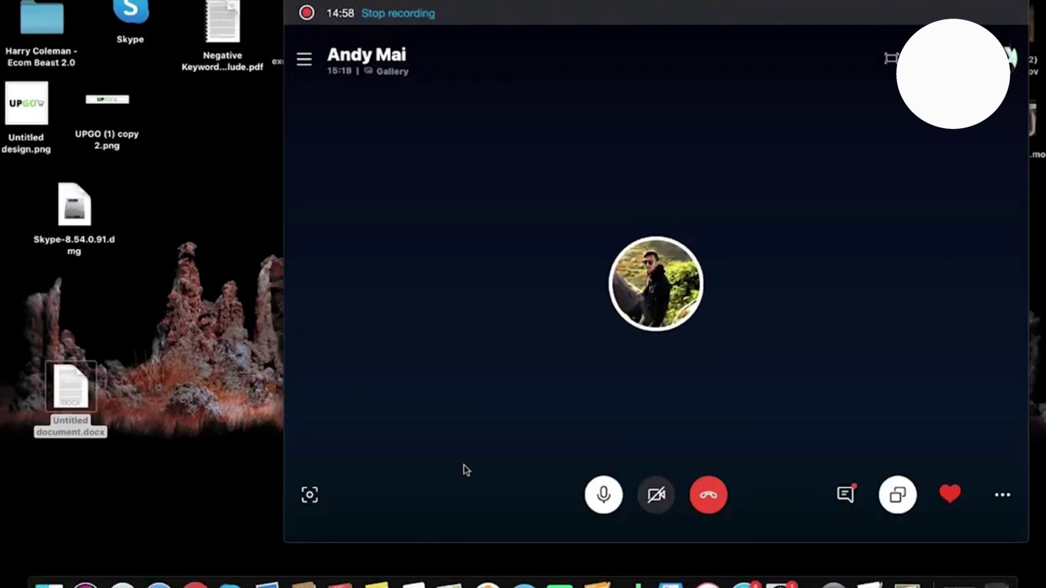